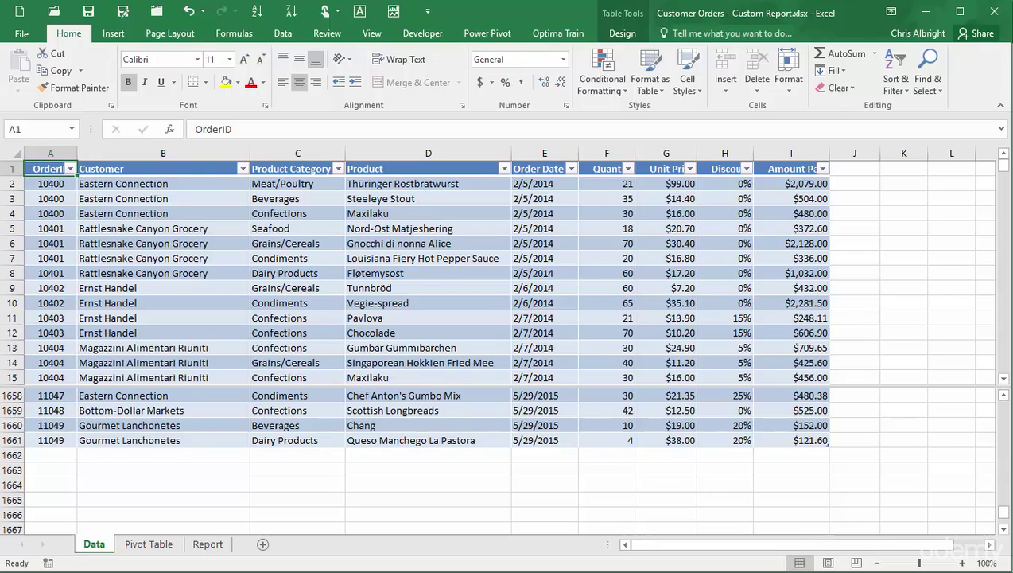
Step: On the Pivot Table sheet, try a formula in A1 that references Chai's August 2014 amount
{"action": "left_click", "coordinate": [155, 548]}
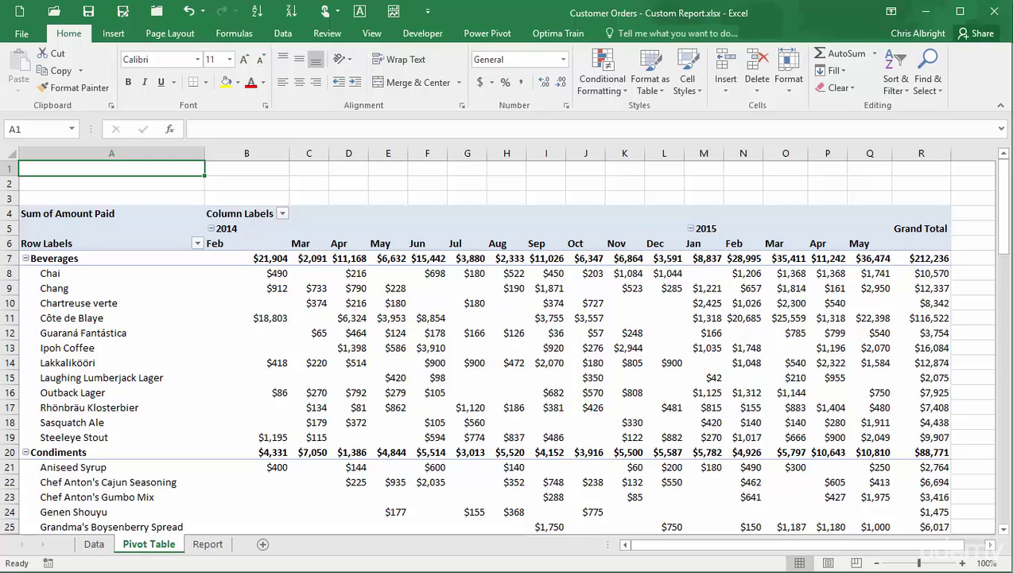
{"action": "type", "text": "="}
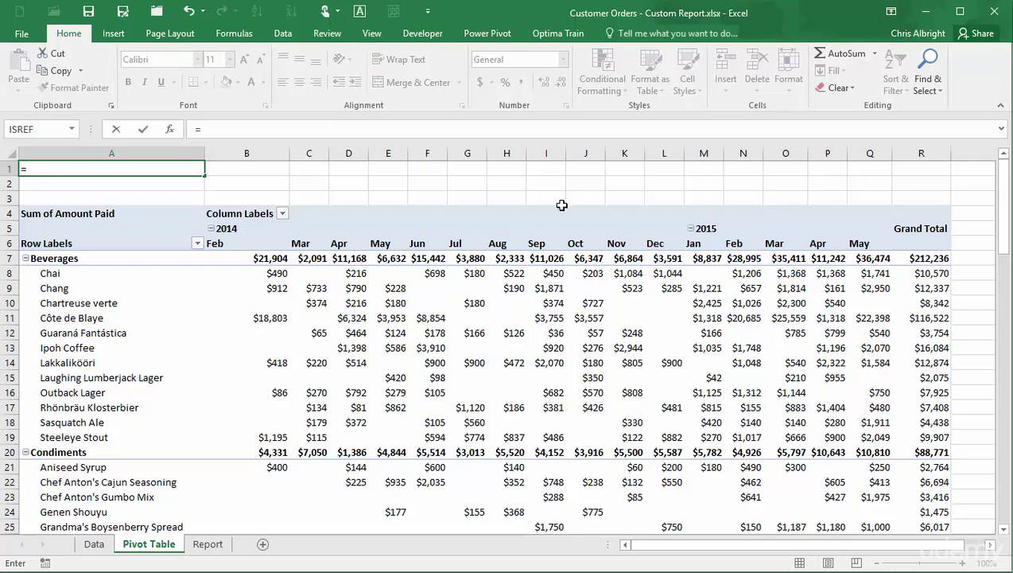
{"action": "left_click", "coordinate": [514, 273]}
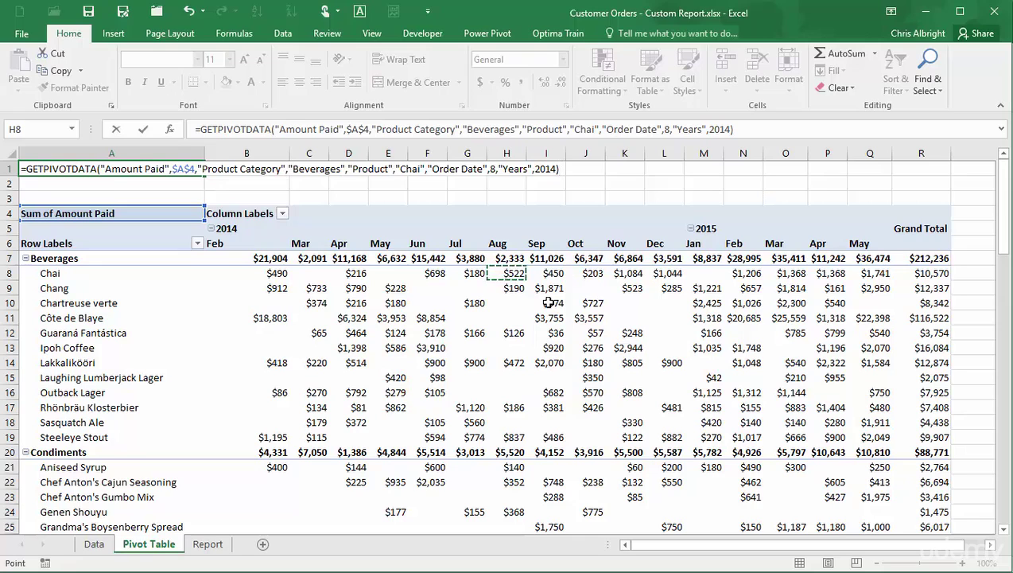
{"action": "key", "text": "Escape"}
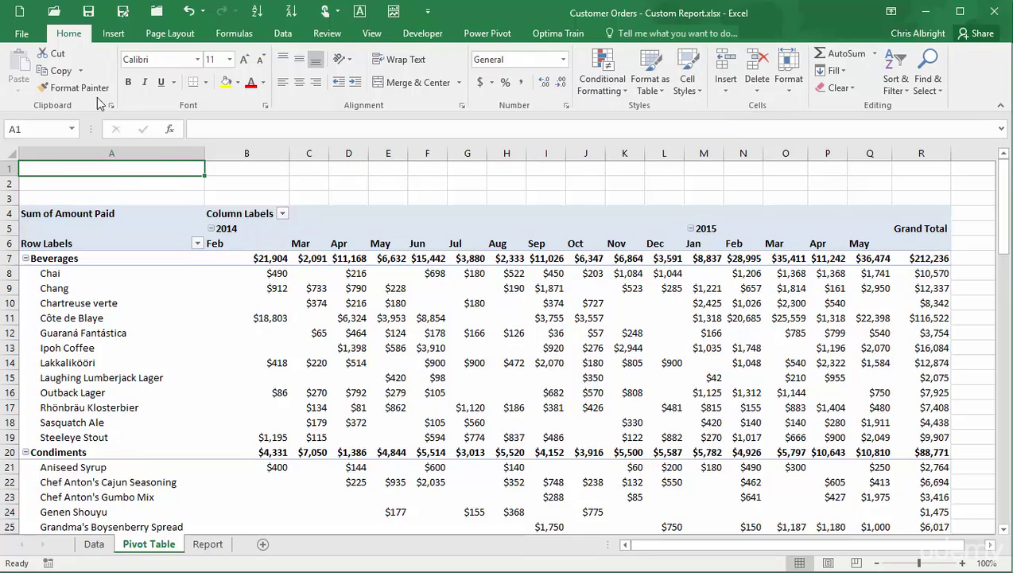
Step: Check the formula options for the setting that uses GetPivotData functions for PivotTable references, leaving the options unchanged
{"action": "left_click", "coordinate": [22, 34]}
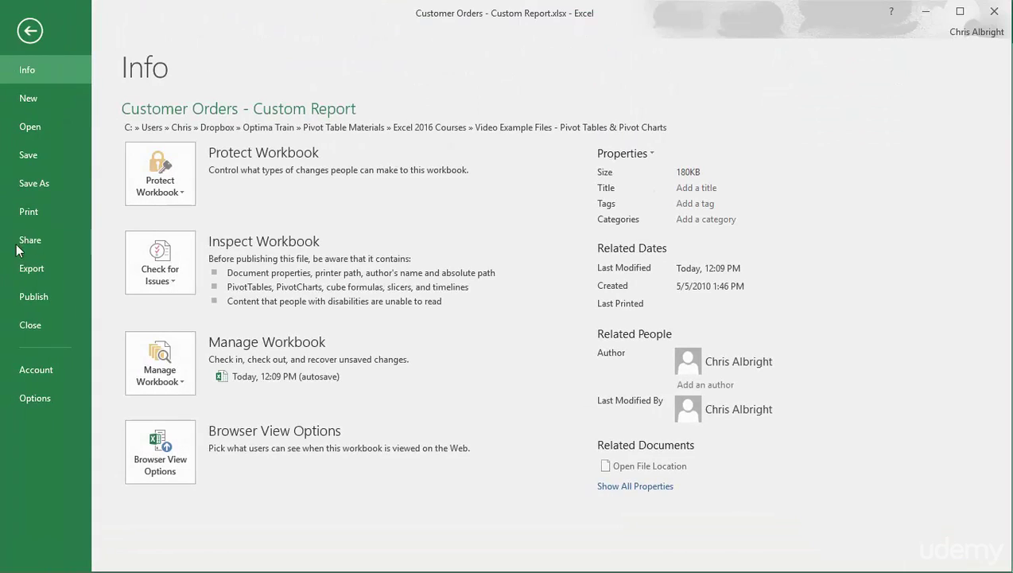
{"action": "left_click", "coordinate": [37, 398]}
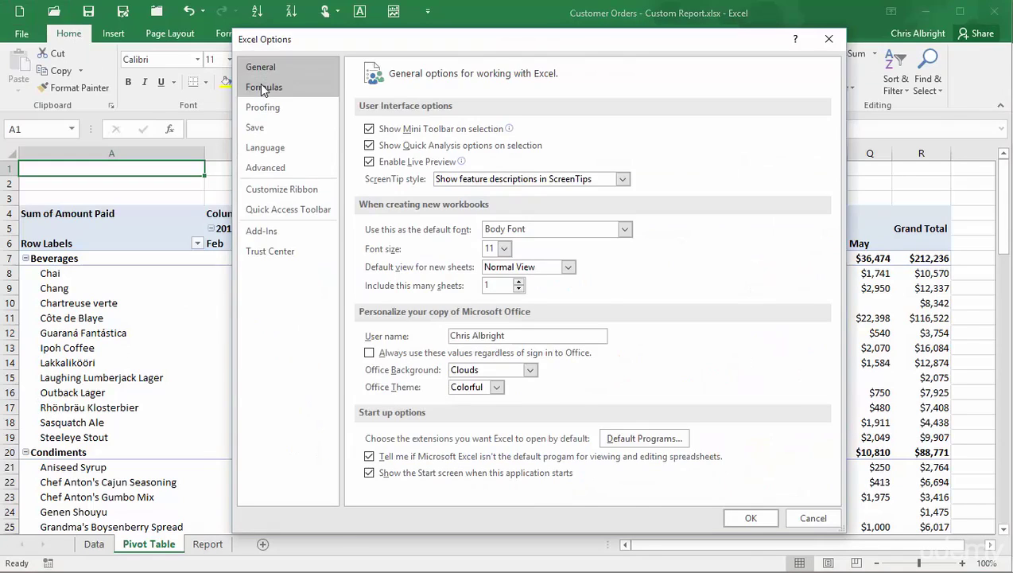
{"action": "left_click", "coordinate": [265, 86]}
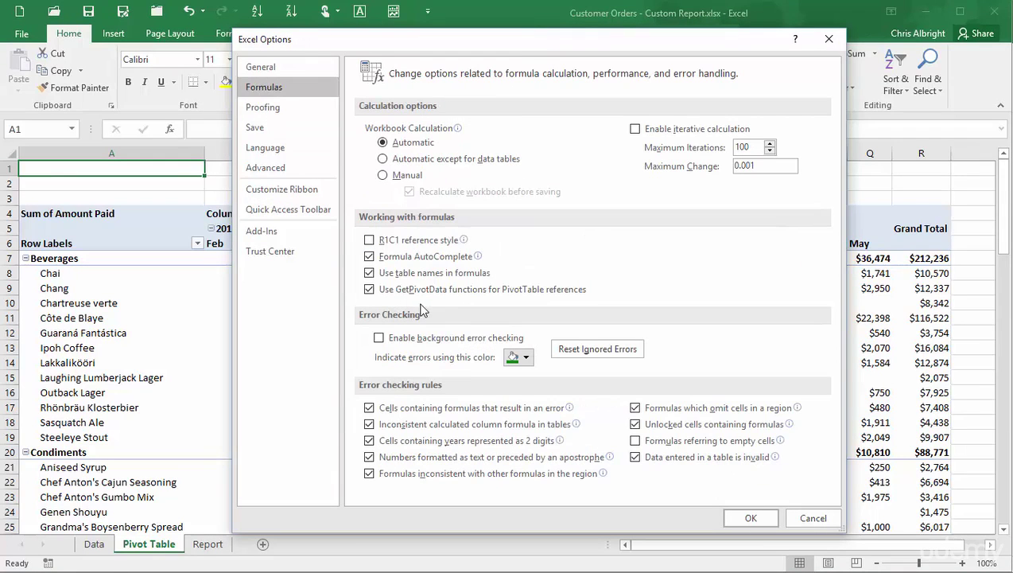
{"action": "left_click", "coordinate": [812, 518]}
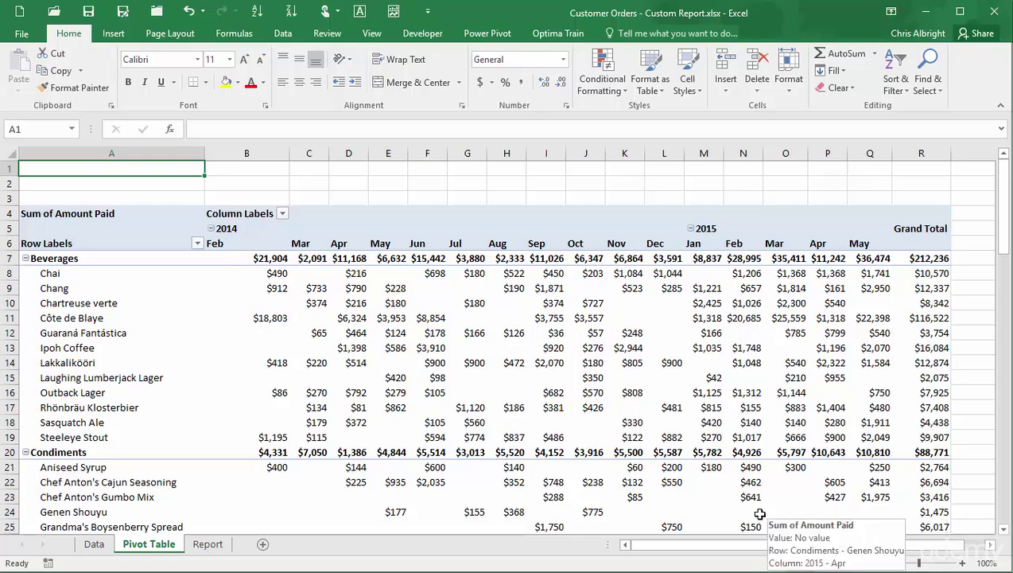
Step: Examine the Report sheet's layout, its report date in B1 and its monthly total formula in B2
{"action": "left_click", "coordinate": [207, 544]}
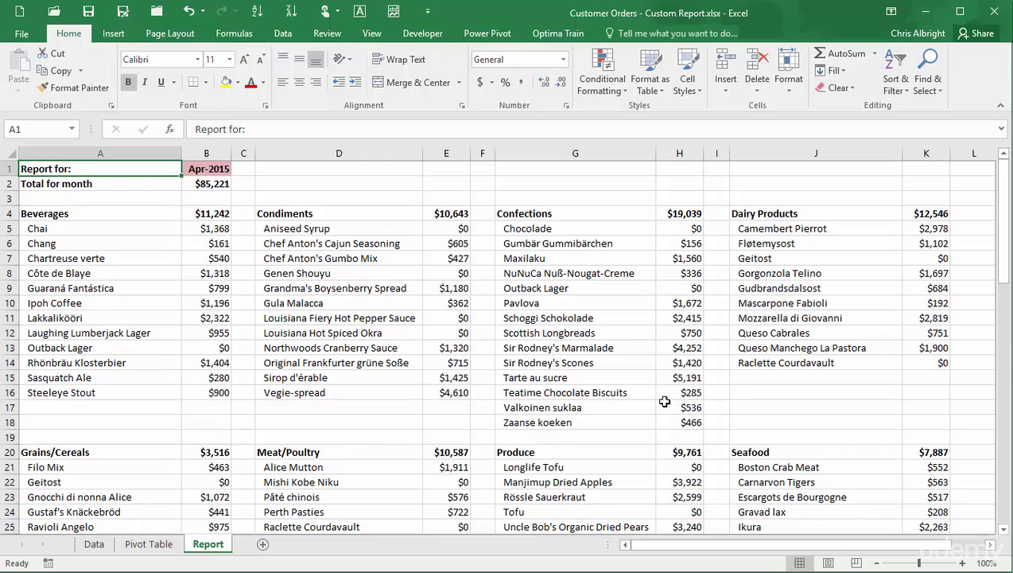
{"action": "left_click_drag", "start_coordinate": [1002, 282], "coordinate": [1003, 239]}
{"action": "left_click", "coordinate": [219, 170]}
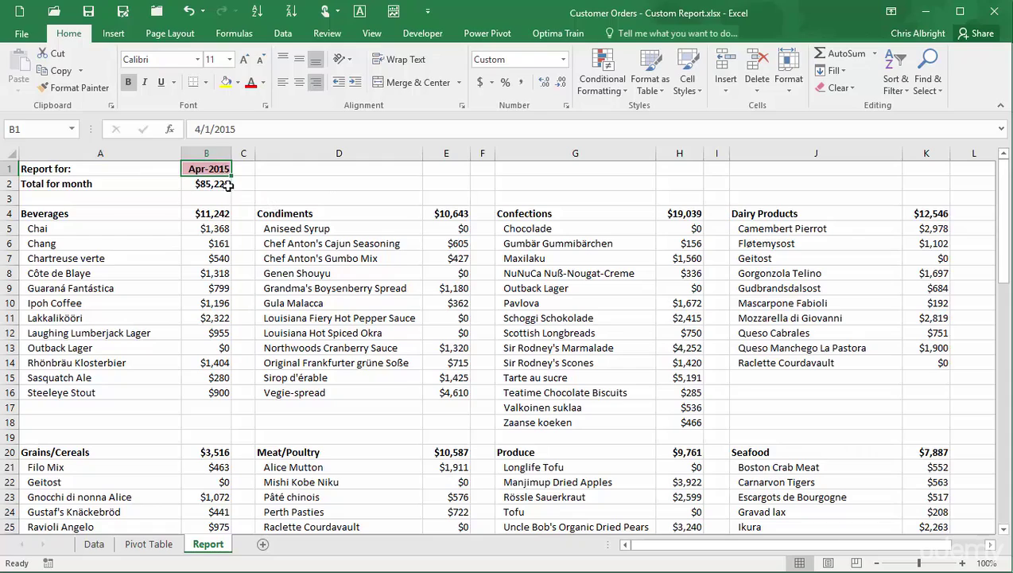
{"action": "left_click", "coordinate": [212, 183]}
Step: Change the report date in B1 to 5/1/2015
{"action": "left_click", "coordinate": [206, 170]}
{"action": "left_click", "coordinate": [200, 130]}
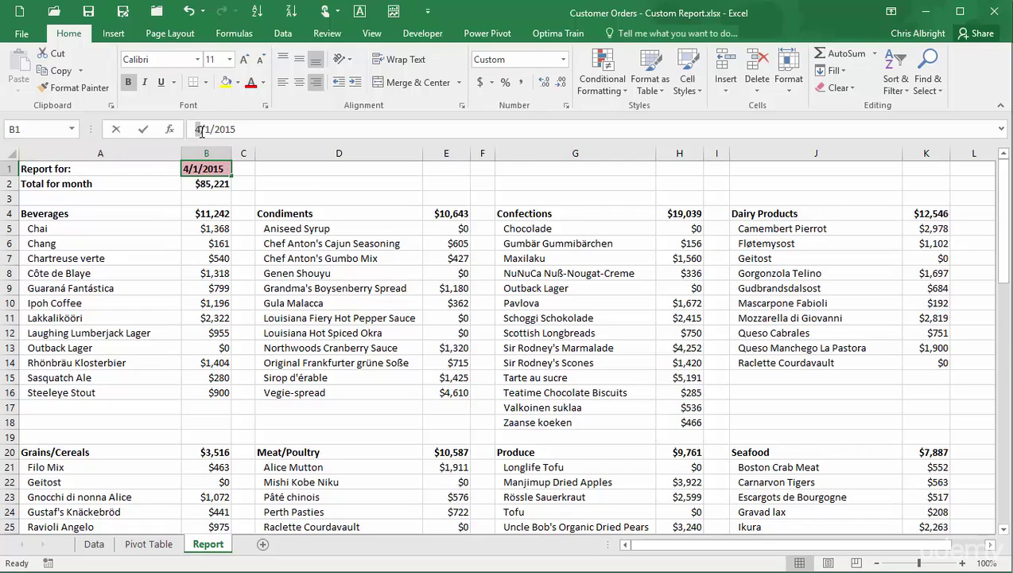
{"action": "key", "text": "BackSpace"}
{"action": "type", "text": "5"}
{"action": "key", "text": "Return"}
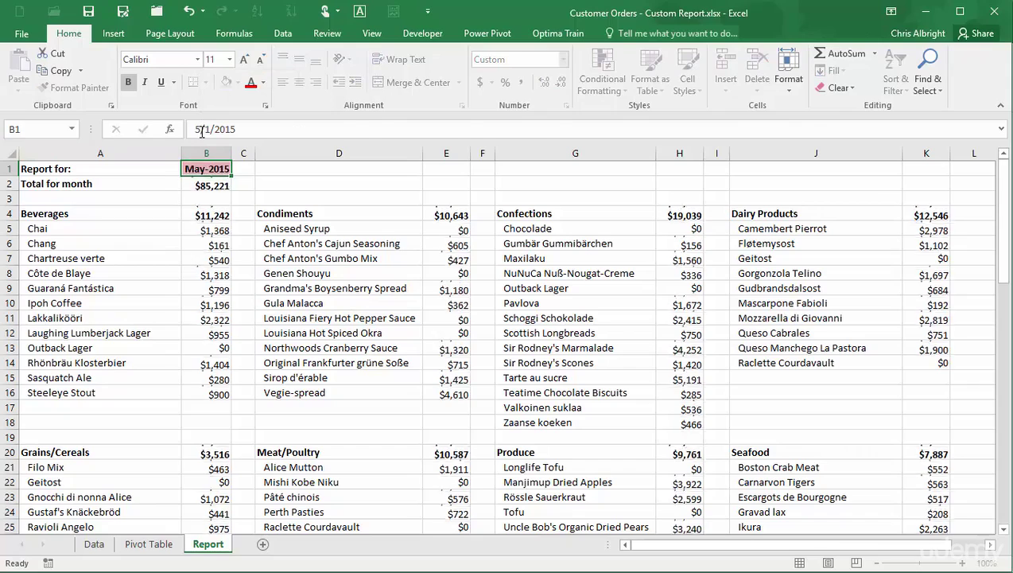
Step: Clear the contents of cells B2 through B5 on the Report sheet
{"action": "left_click", "coordinate": [216, 165]}
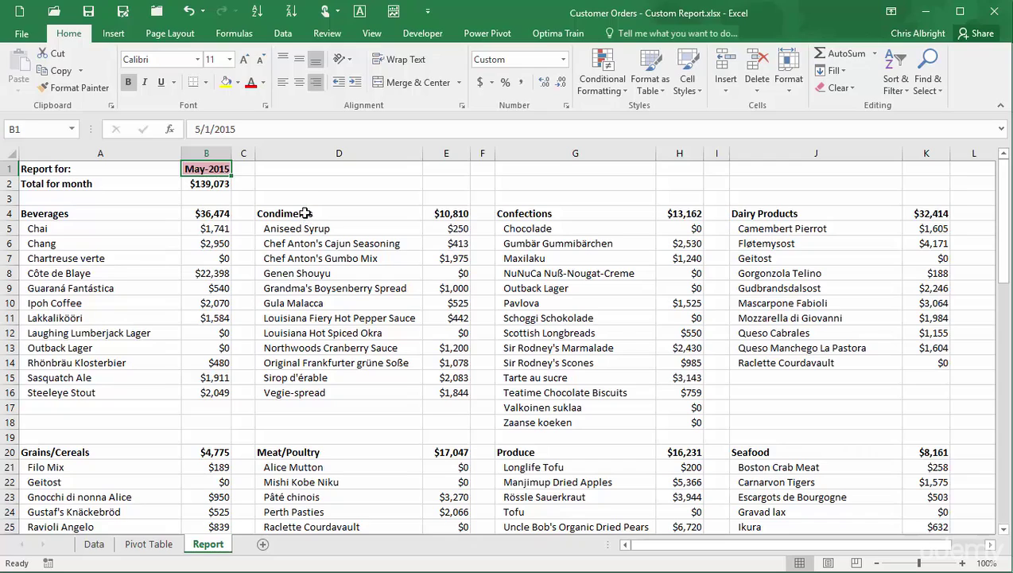
{"action": "left_click", "coordinate": [202, 181]}
{"action": "left_click_drag", "start_coordinate": [202, 181], "coordinate": [202, 220]}
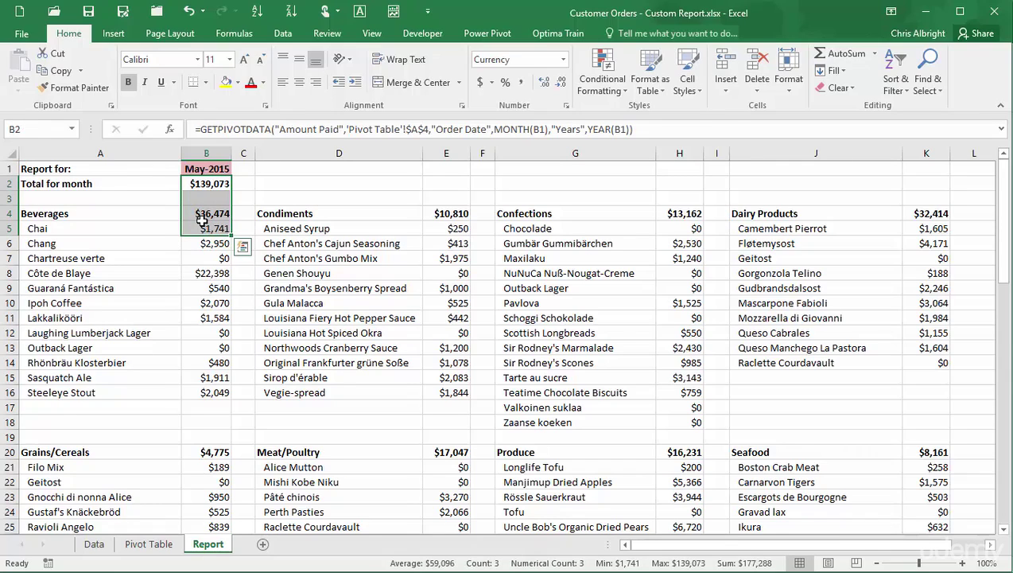
{"action": "key", "text": "Delete"}
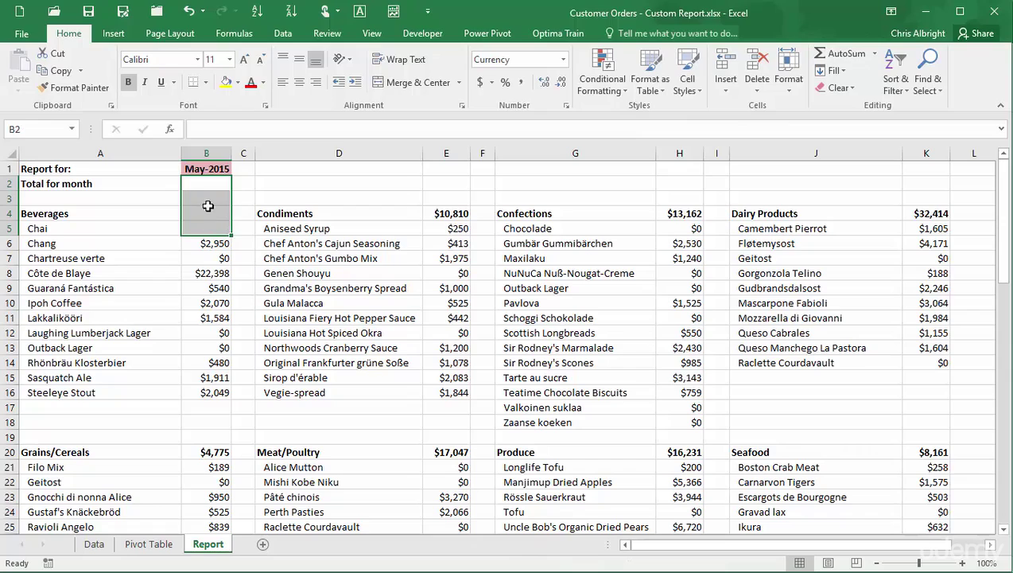
Step: Enter a GETPIVOTDATA formula in B2 that references the May 2015 grand total in cell Q95 of the Pivot Table sheet
{"action": "left_click", "coordinate": [207, 181]}
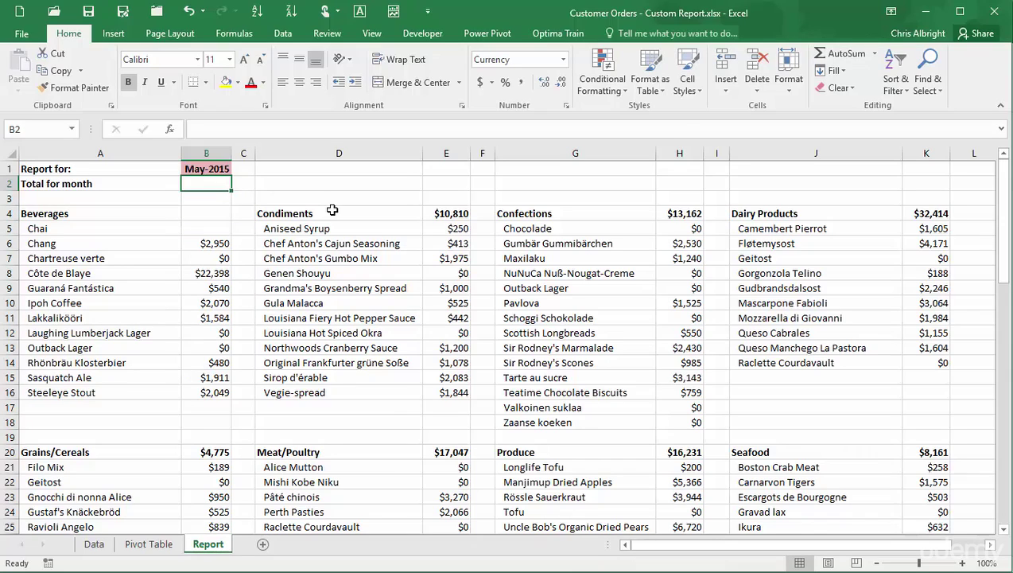
{"action": "type", "text": "="}
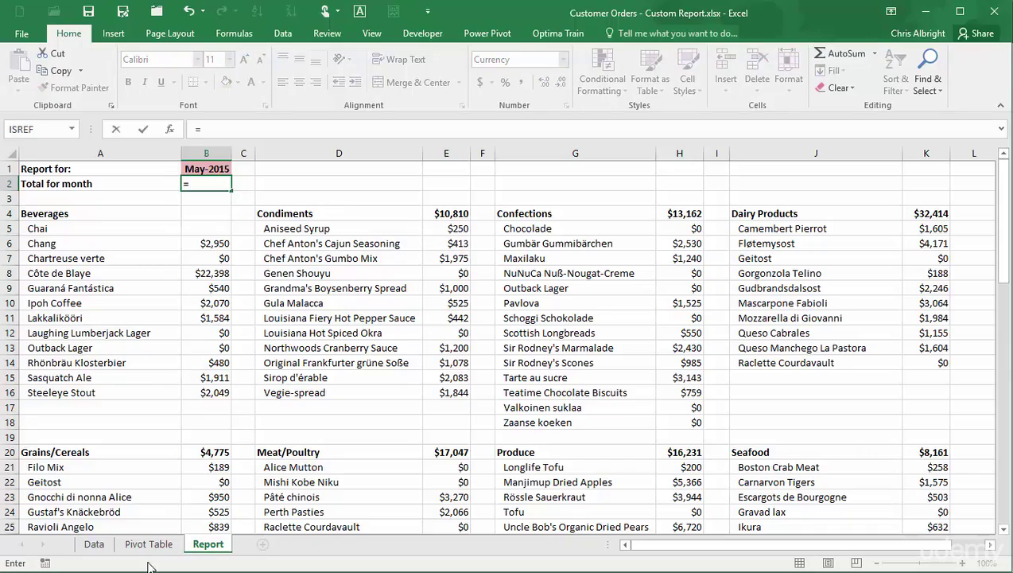
{"action": "left_click", "coordinate": [150, 544]}
{"action": "left_click_drag", "start_coordinate": [1004, 233], "coordinate": [1004, 439]}
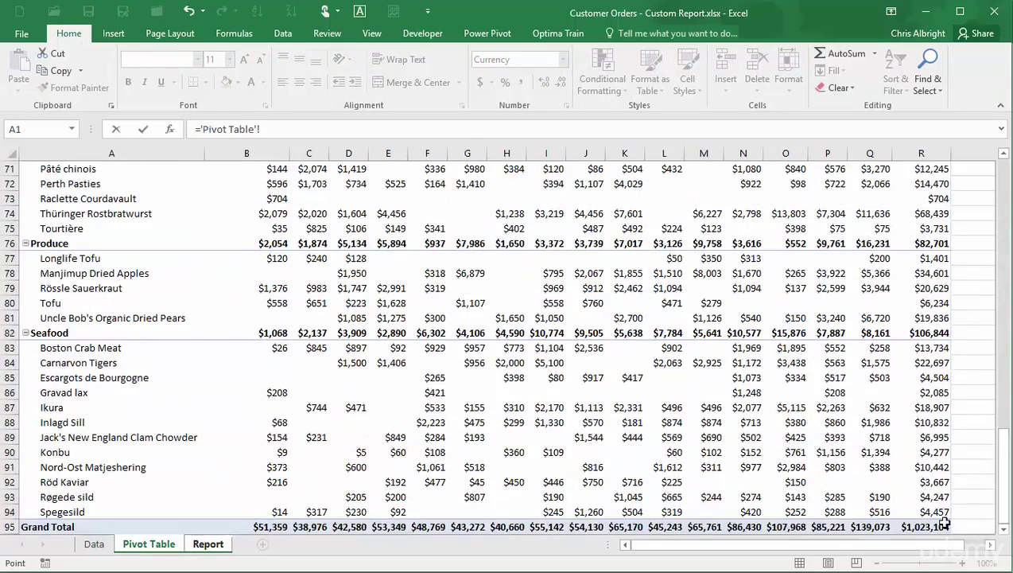
{"action": "left_click", "coordinate": [871, 527]}
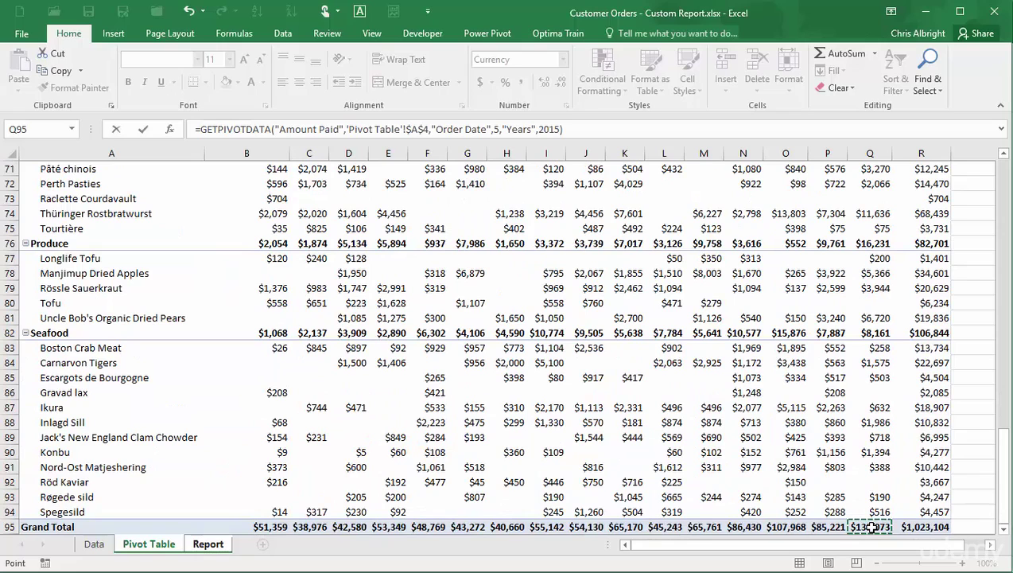
{"action": "key", "text": "Return"}
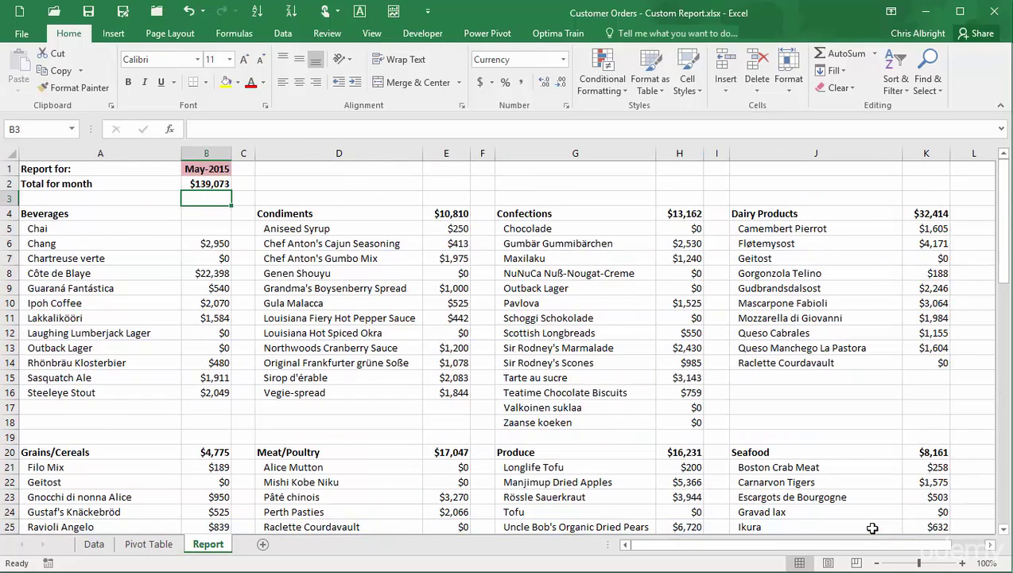
Step: In B2's formula, replace the fixed Order Date month with MONTH(B1)
{"action": "double_click", "coordinate": [207, 183]}
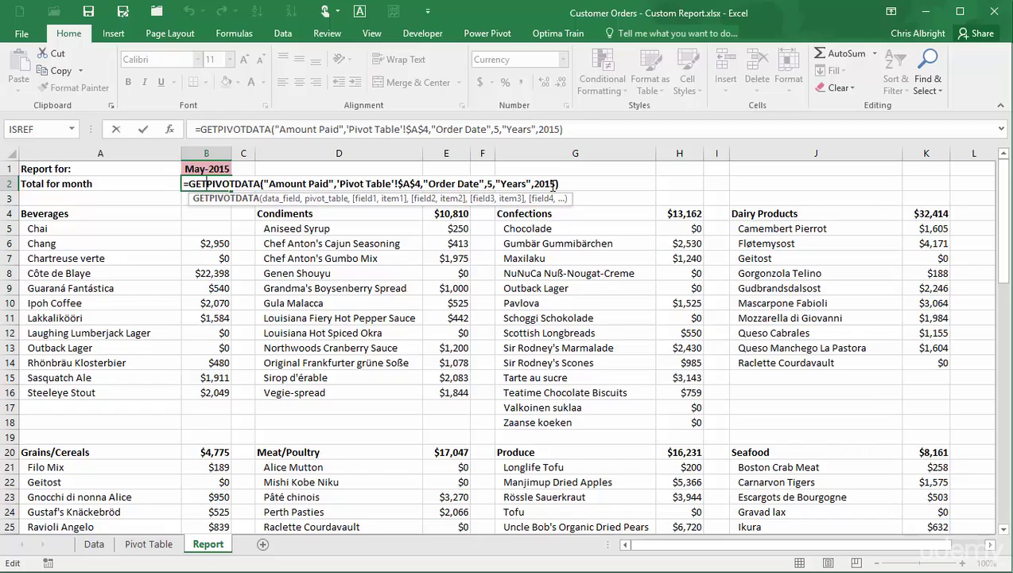
{"action": "left_click", "coordinate": [492, 183]}
{"action": "type", "text": "month("}
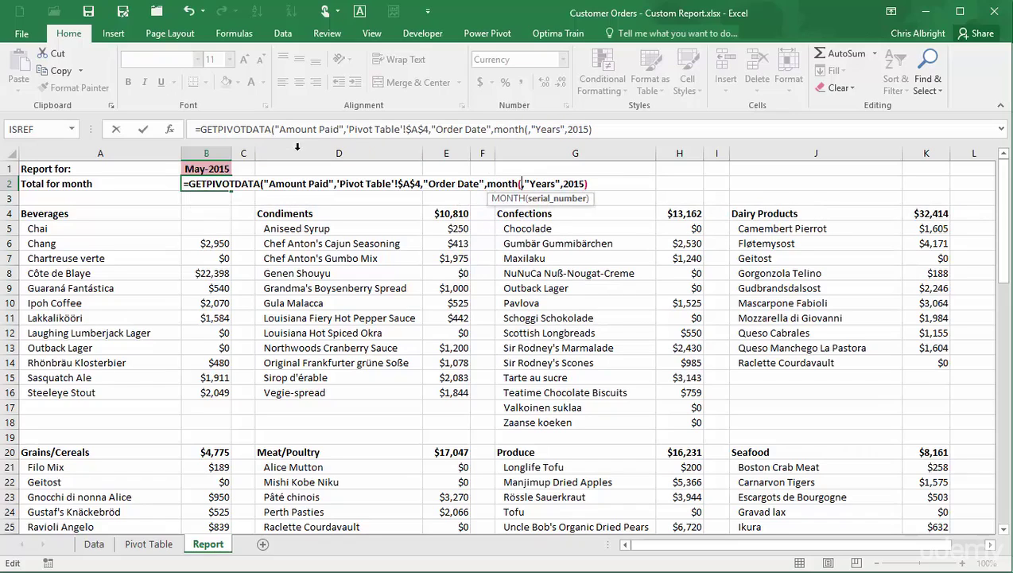
{"action": "left_click", "coordinate": [233, 170]}
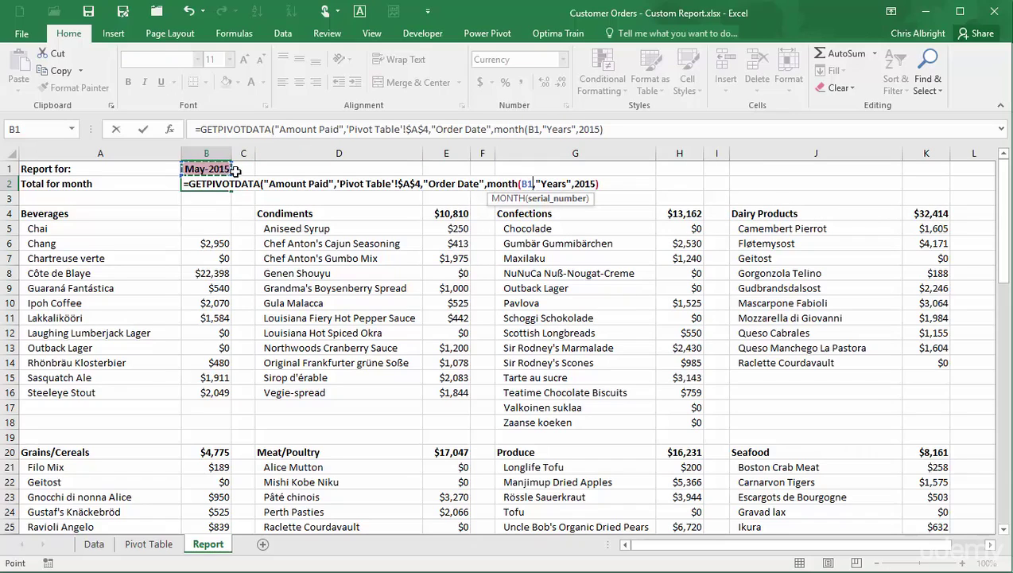
{"action": "type", "text": ")"}
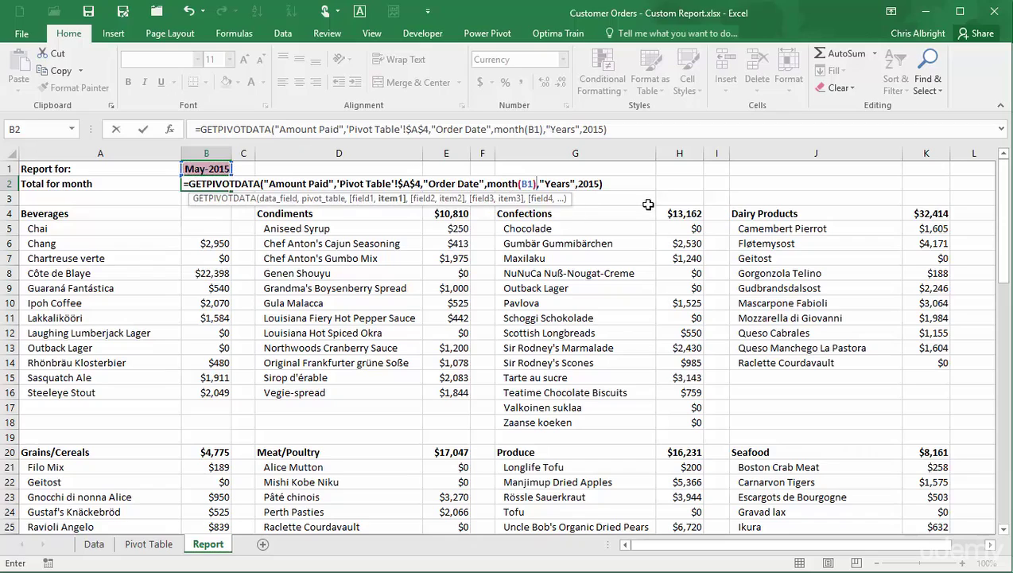
Step: Replace the fixed year in B2's formula with YEAR(B1), enter it, and review the finished formula
{"action": "left_click_drag", "start_coordinate": [577, 185], "coordinate": [595, 185]}
{"action": "type", "text": "year"}
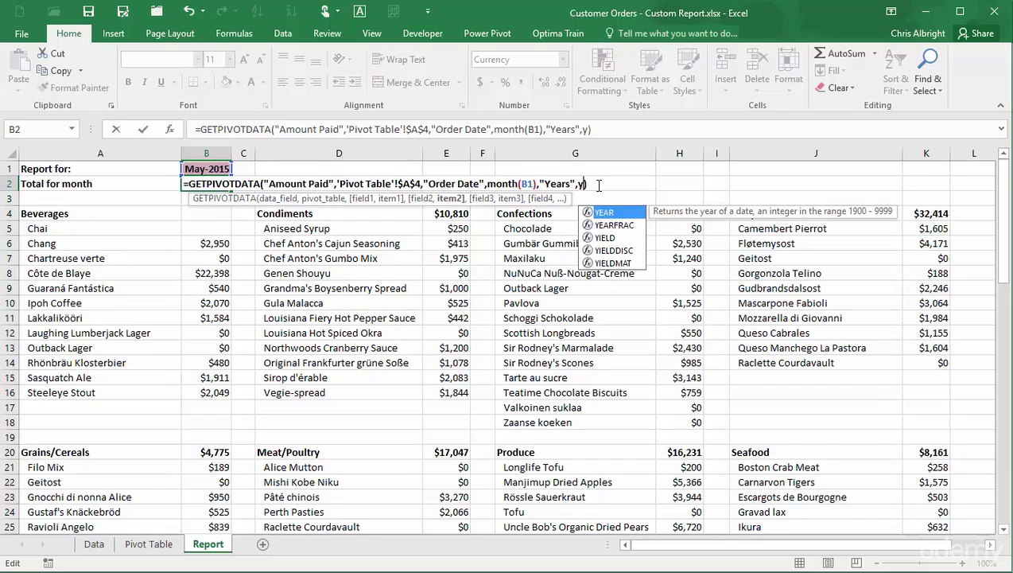
{"action": "type", "text": "("}
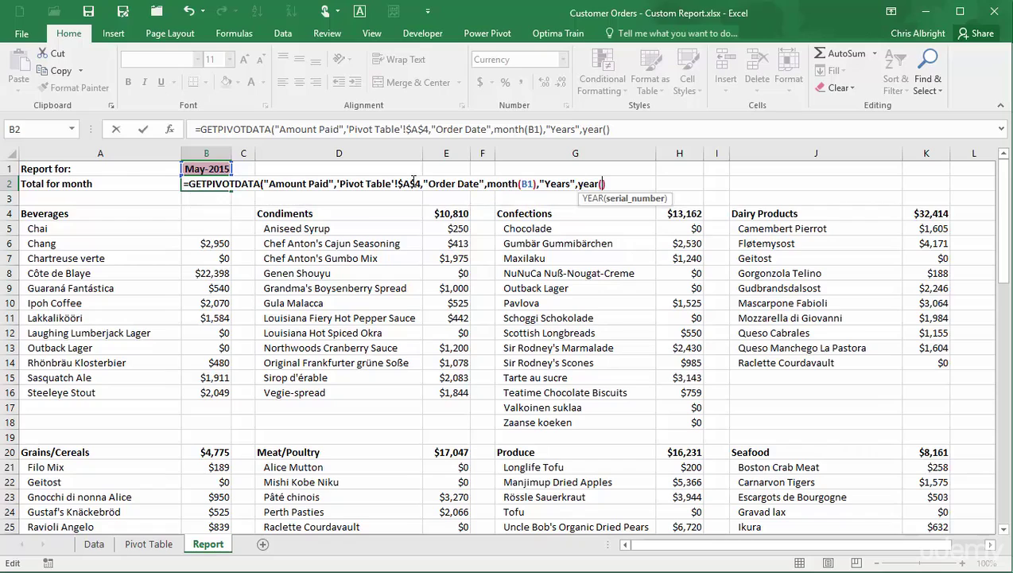
{"action": "left_click", "coordinate": [204, 168]}
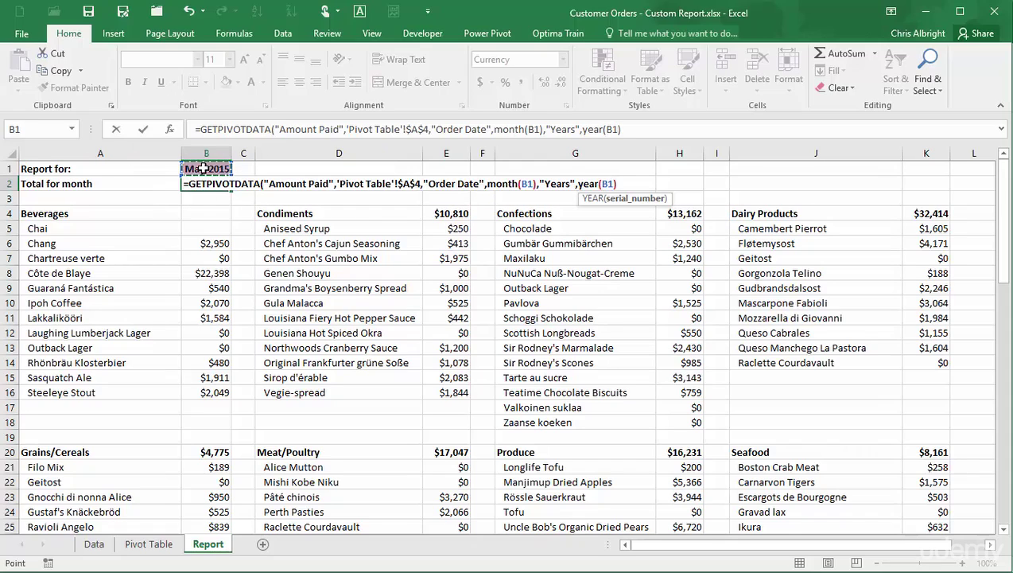
{"action": "type", "text": ")"}
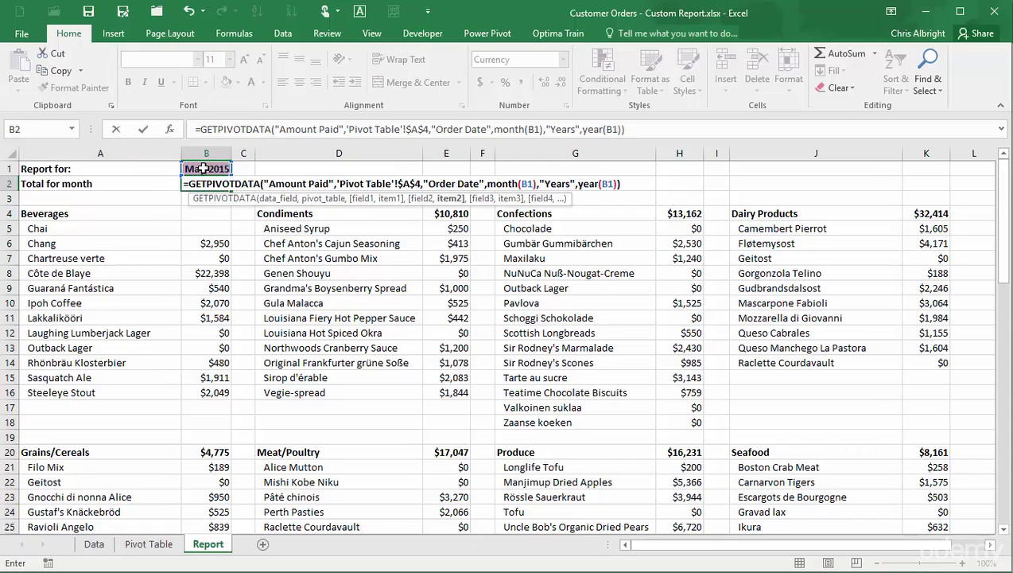
{"action": "key", "text": "Return"}
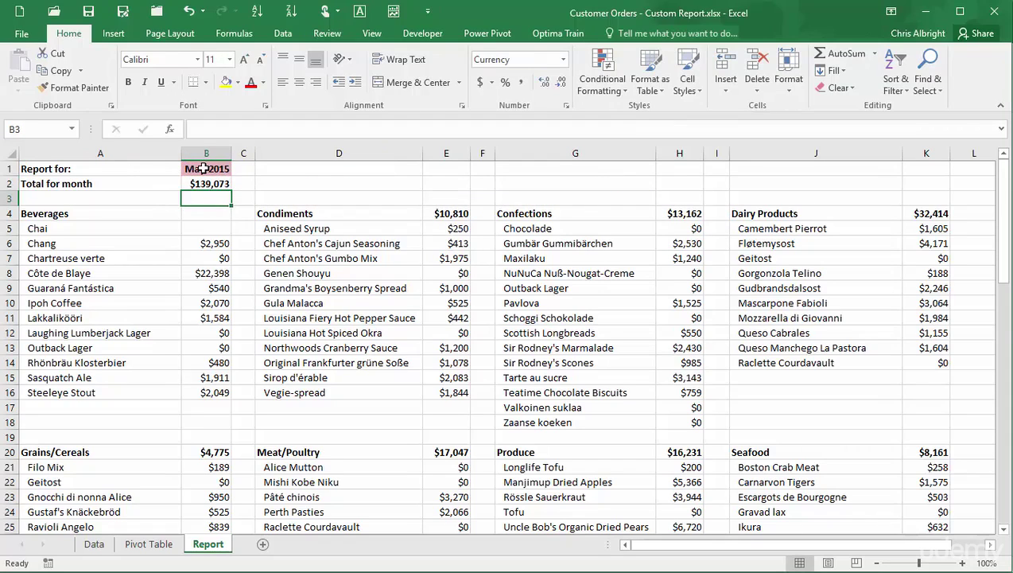
{"action": "double_click", "coordinate": [213, 187]}
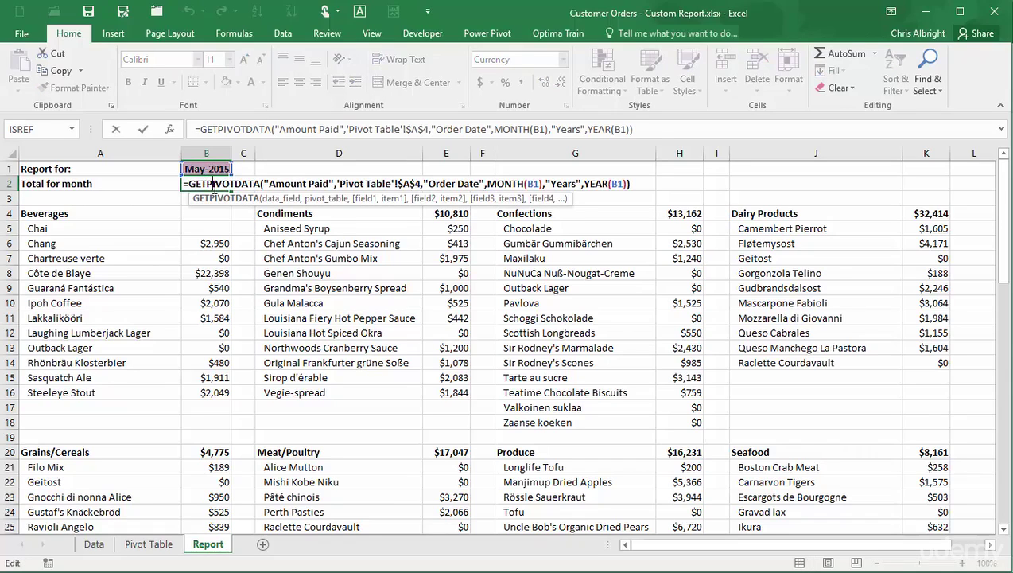
{"action": "key", "text": "Escape"}
Step: Enter a GETPIVOTDATA formula in B4 that references the Beverages subtotal for May 2015 in cell Q7 of the Pivot Table sheet
{"action": "left_click", "coordinate": [213, 215]}
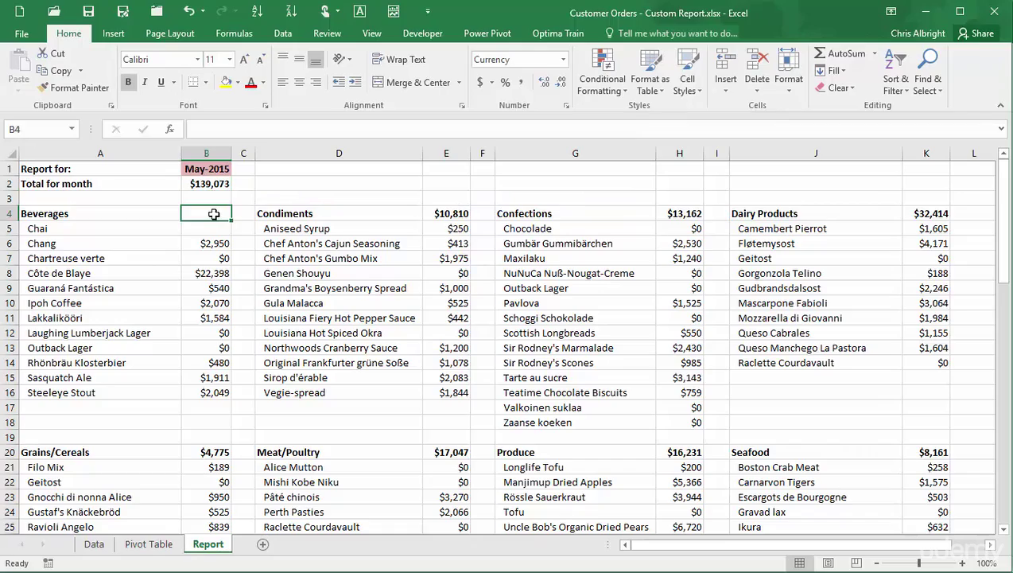
{"action": "type", "text": "="}
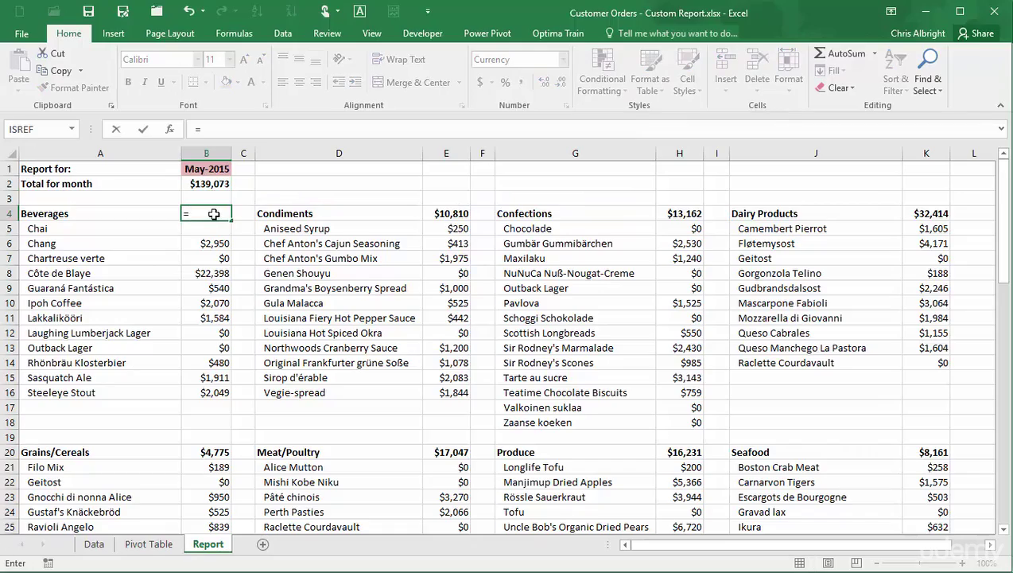
{"action": "left_click", "coordinate": [143, 544]}
{"action": "left_click_drag", "start_coordinate": [1003, 464], "coordinate": [990, 195]}
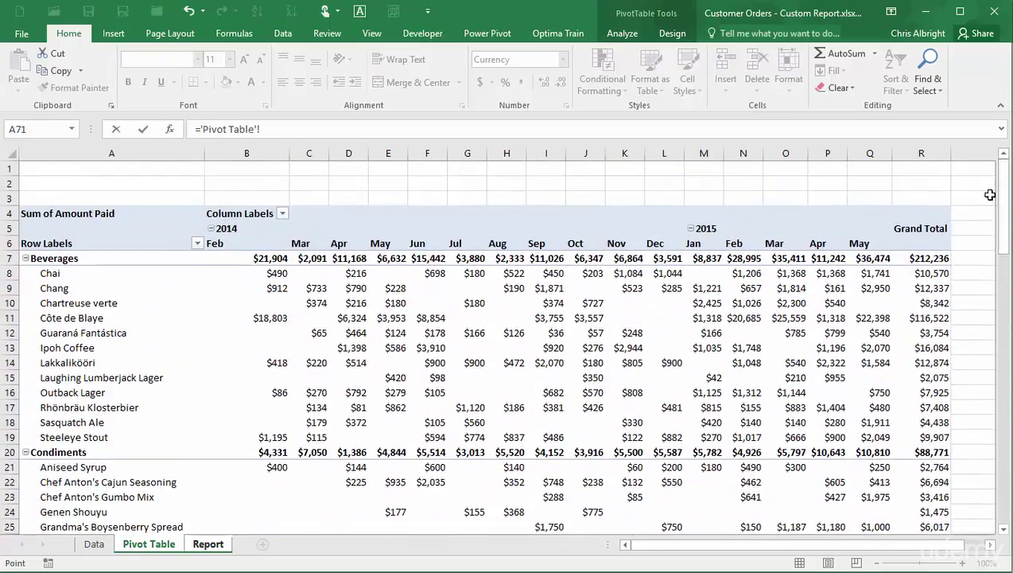
{"action": "left_click", "coordinate": [873, 260]}
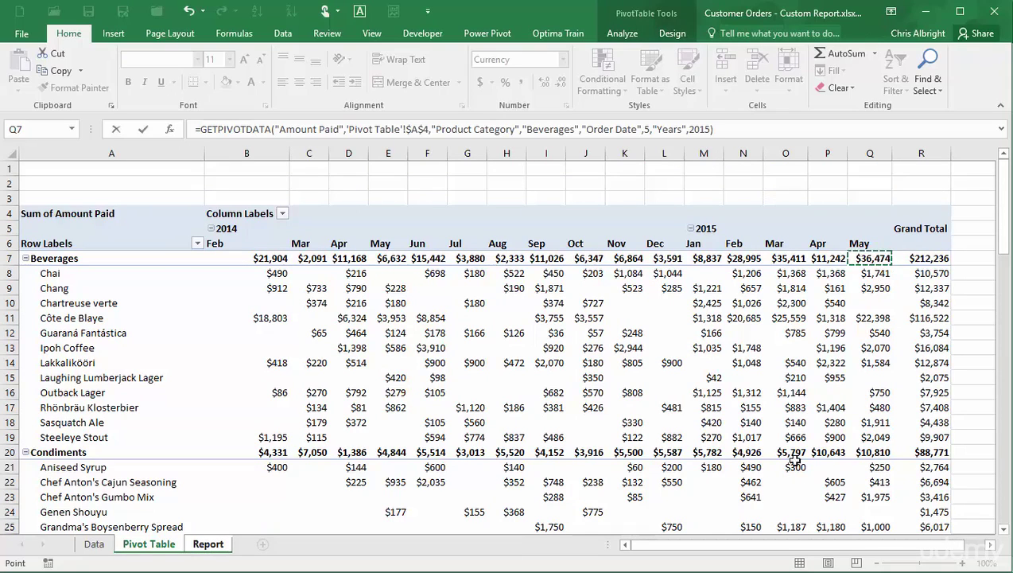
{"action": "key", "text": "Return"}
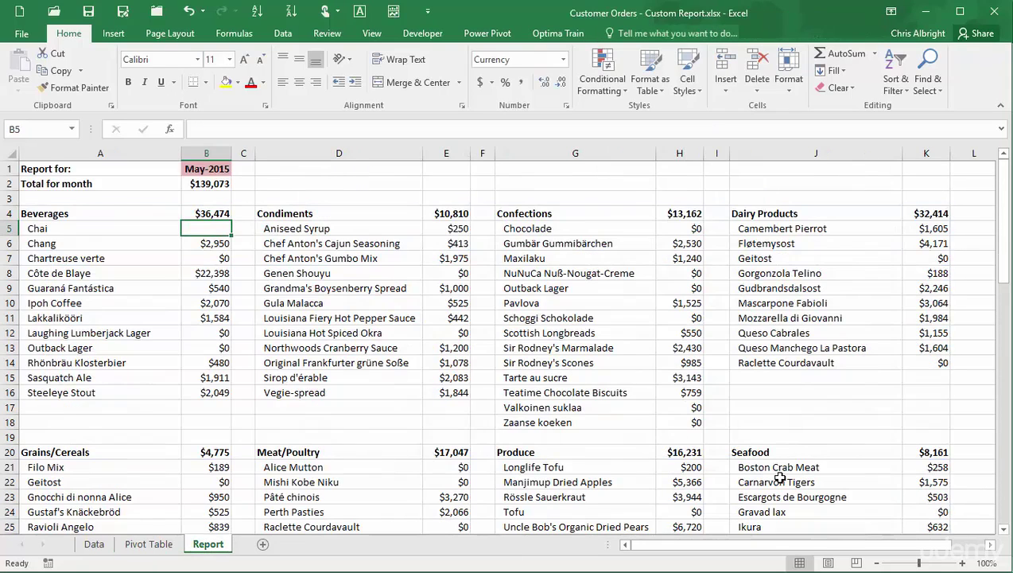
Step: In B4's formula, replace the fixed "Beverages" item with a reference to A4
{"action": "double_click", "coordinate": [212, 210]}
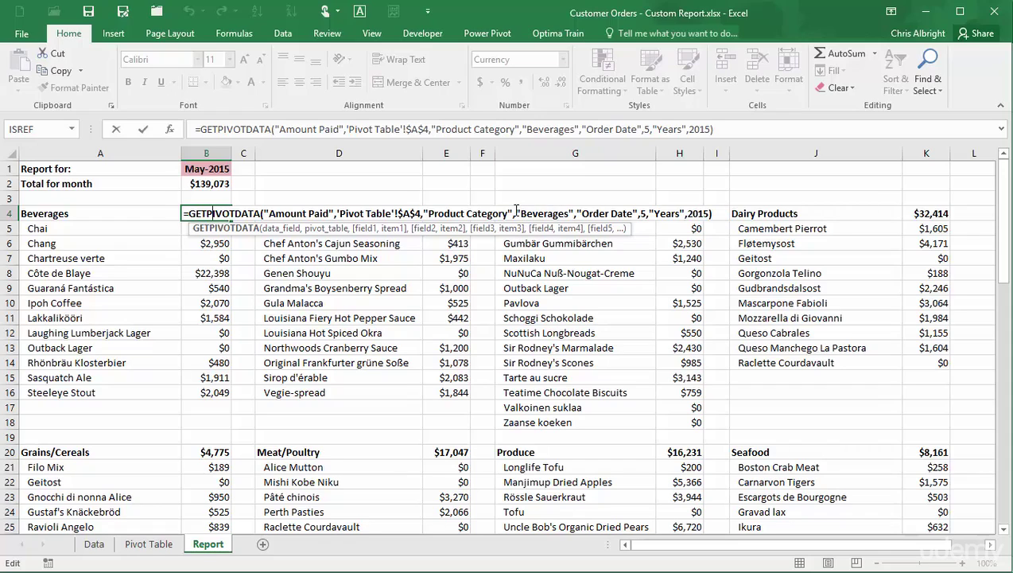
{"action": "left_click_drag", "start_coordinate": [516, 210], "coordinate": [576, 211]}
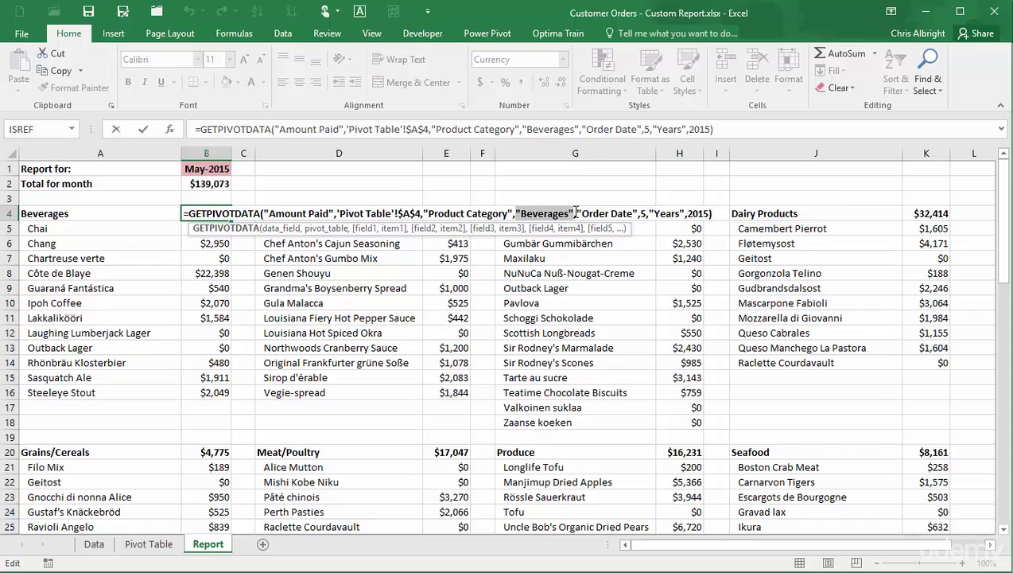
{"action": "left_click", "coordinate": [42, 215]}
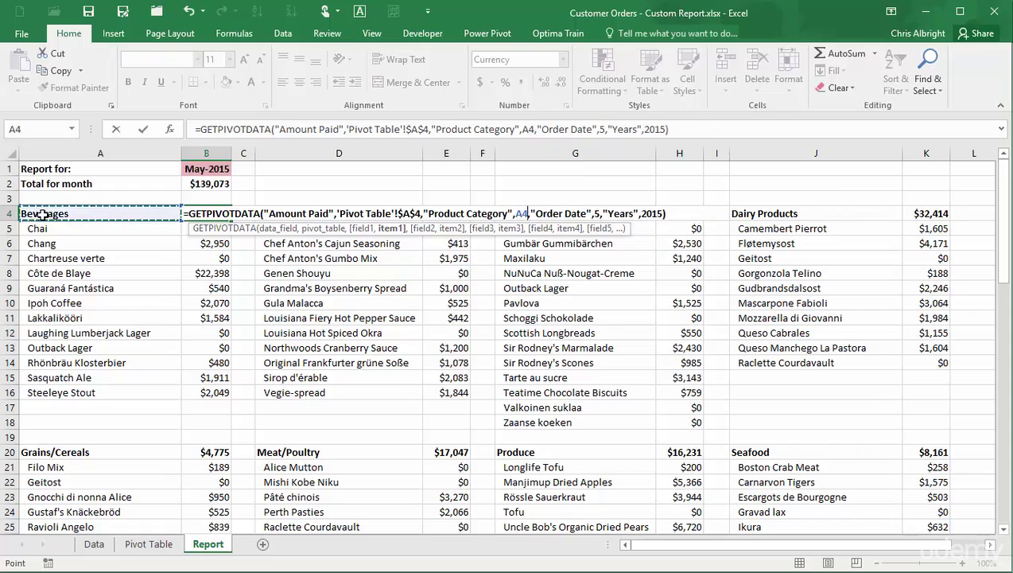
Step: In B4's formula, replace the fixed Order Date month with MONTH($B$1), using an absolute reference
{"action": "double_click", "coordinate": [598, 215]}
{"action": "type", "text": "month("}
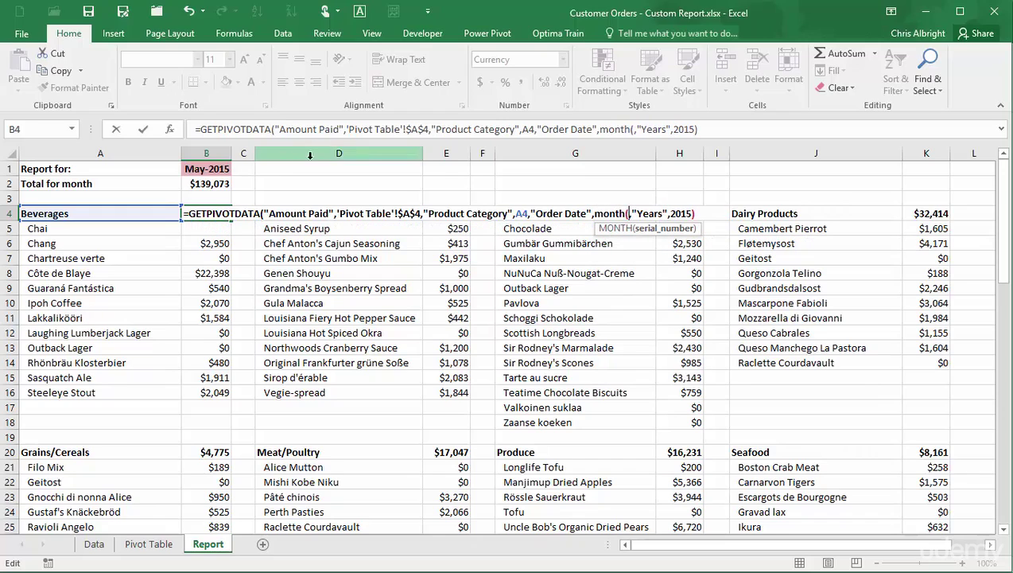
{"action": "left_click", "coordinate": [229, 168]}
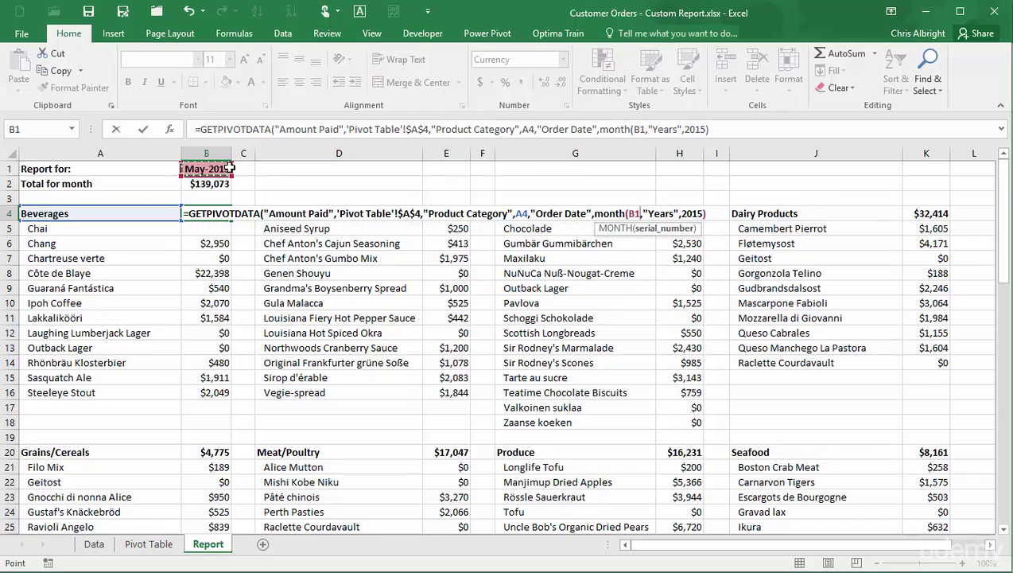
{"action": "key", "text": "F4"}
{"action": "type", "text": ")"}
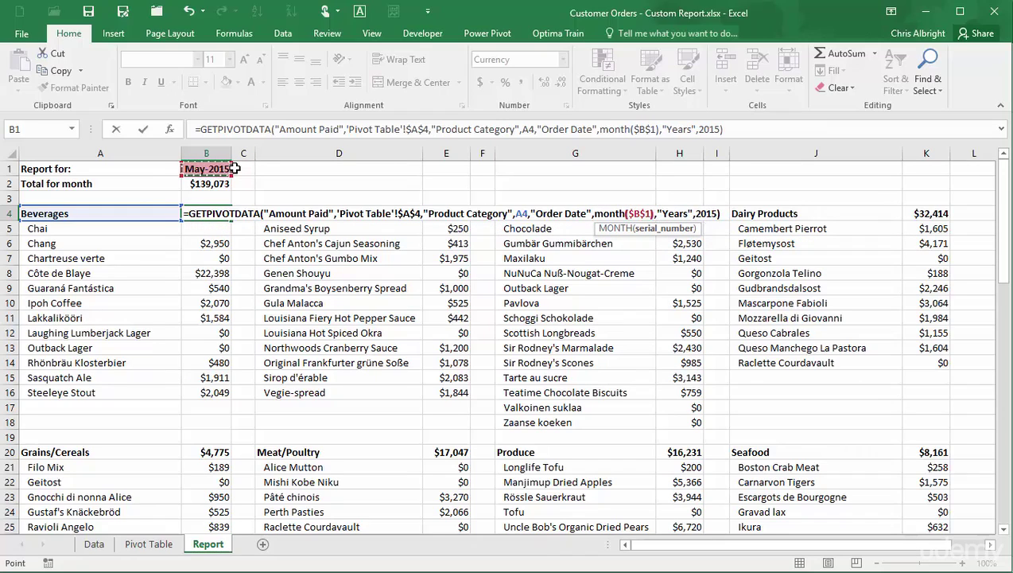
Step: Replace the fixed year in B4's formula with YEAR($B$1), enter it, and review the finished formula
{"action": "double_click", "coordinate": [702, 215]}
{"action": "type", "text": "year()"}
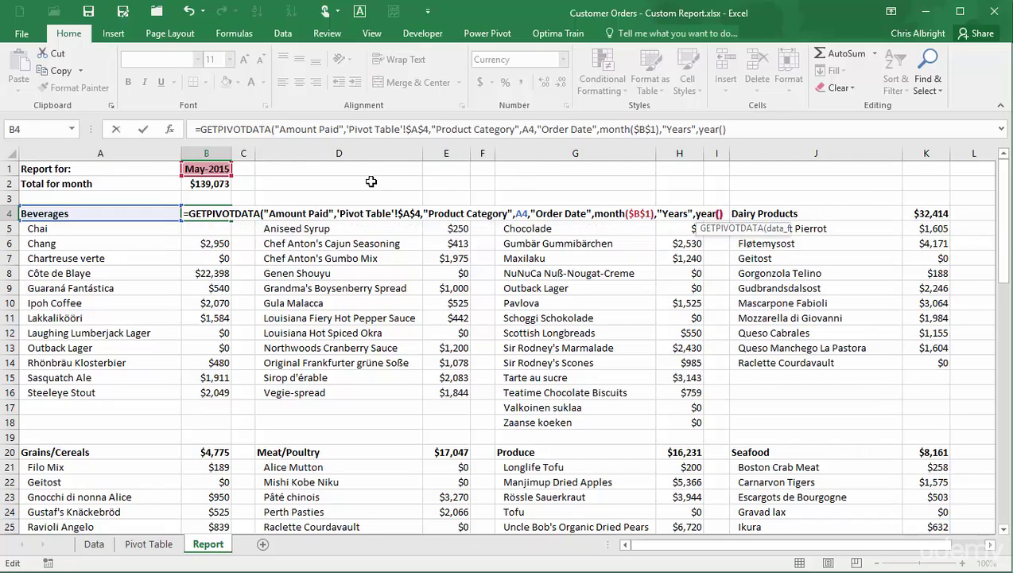
{"action": "left_click", "coordinate": [198, 169]}
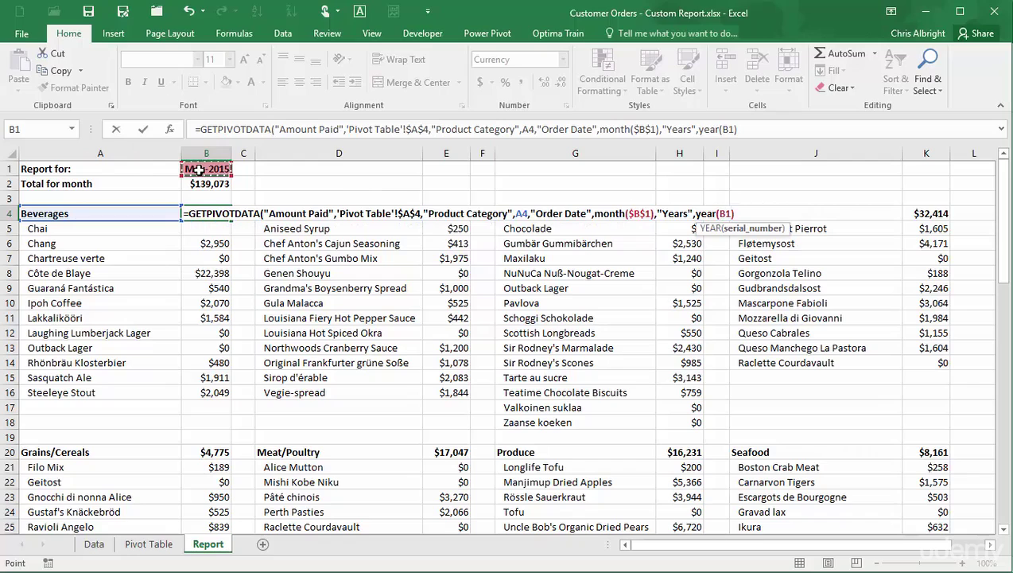
{"action": "key", "text": "F4"}
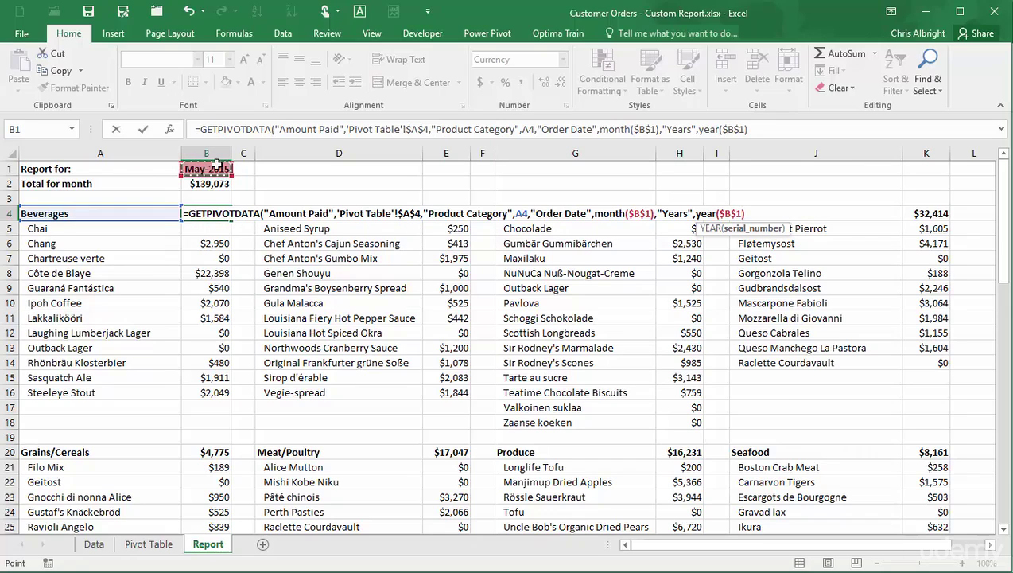
{"action": "type", "text": ")"}
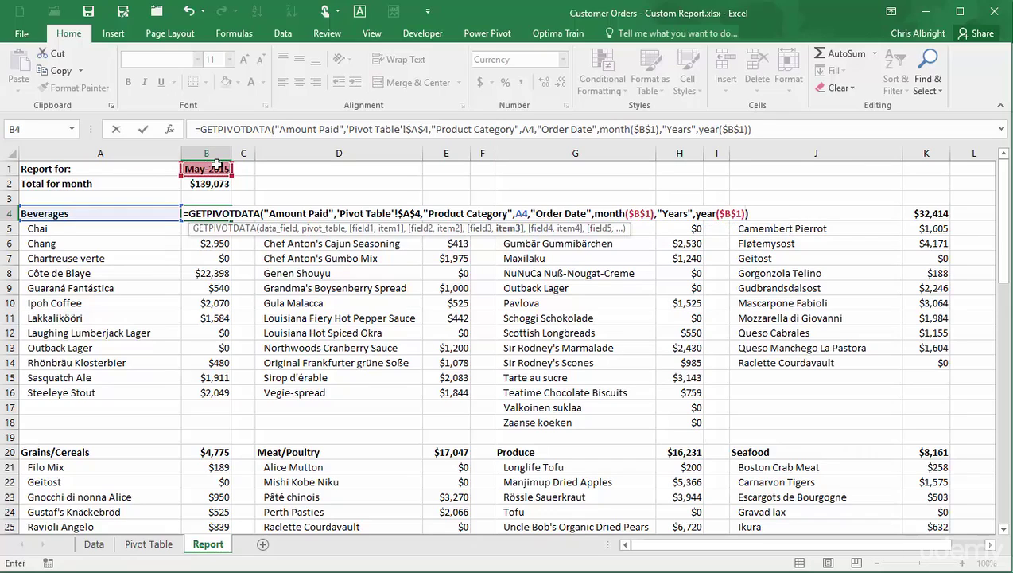
{"action": "key", "text": "Return"}
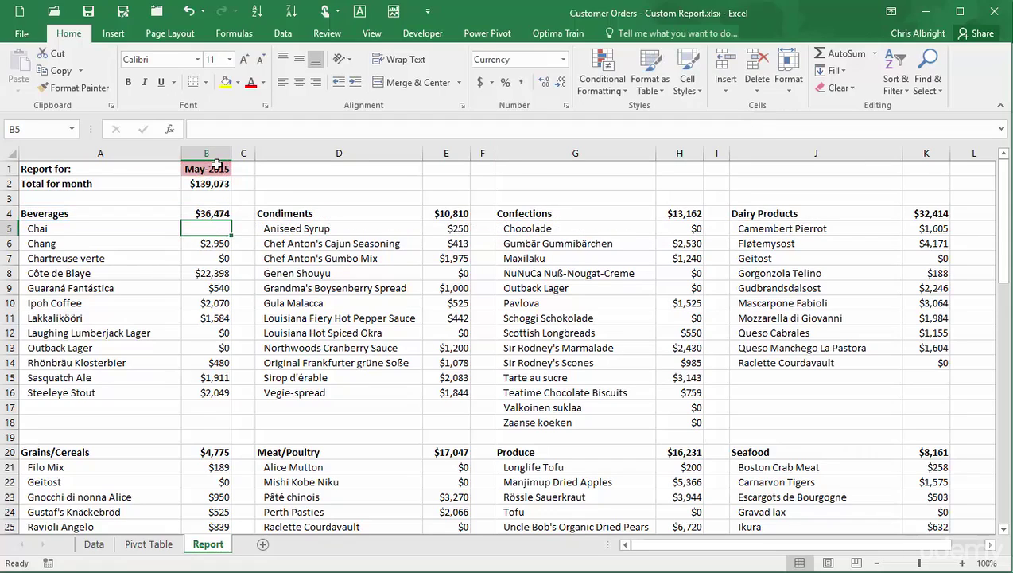
{"action": "double_click", "coordinate": [201, 213]}
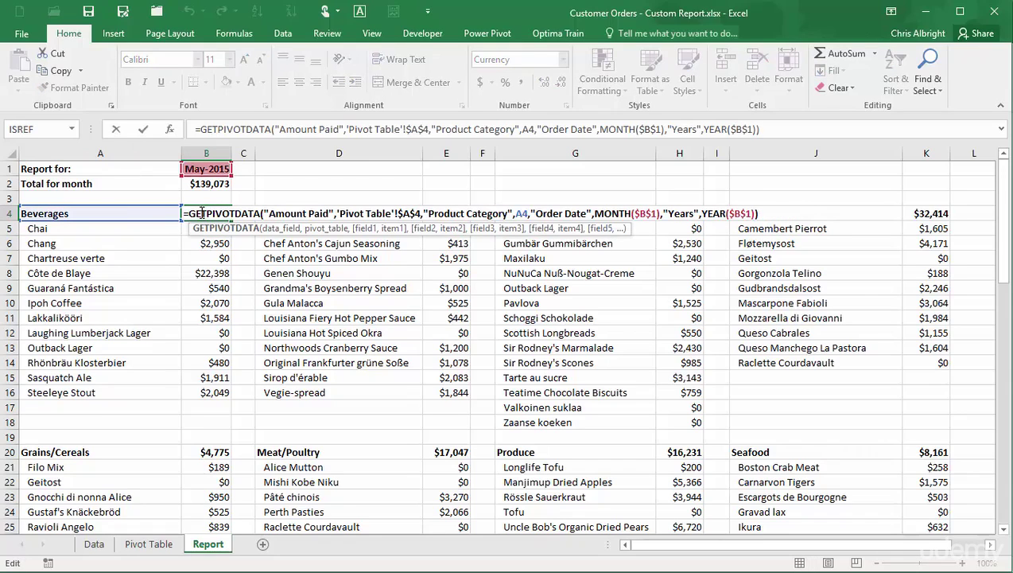
{"action": "key", "text": "ctrl+Return"}
Step: Enter a GETPIVOTDATA formula in B5 that references Chai's May 2015 amount in cell Q8 of the Pivot Table sheet
{"action": "left_click", "coordinate": [205, 229]}
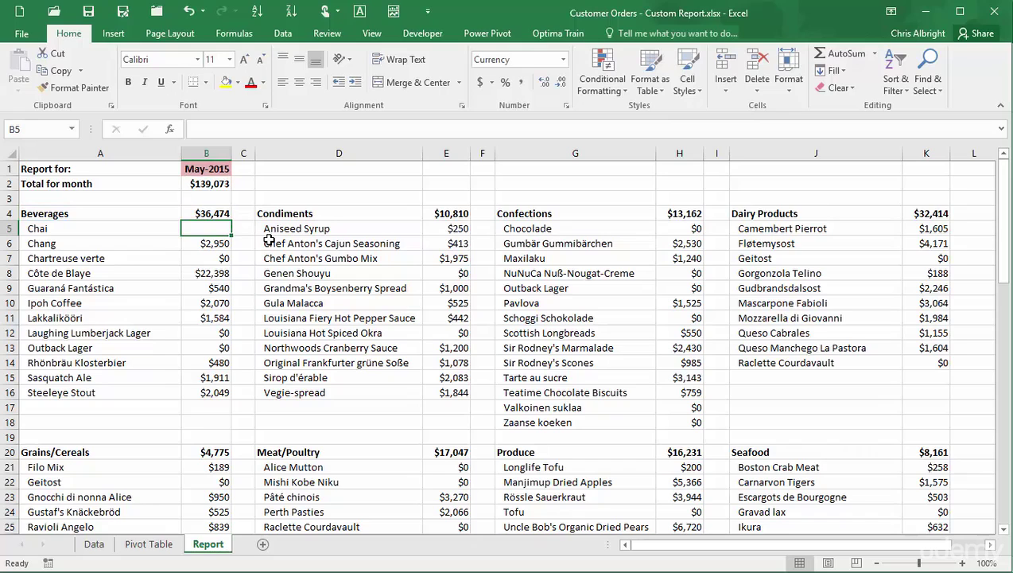
{"action": "type", "text": "="}
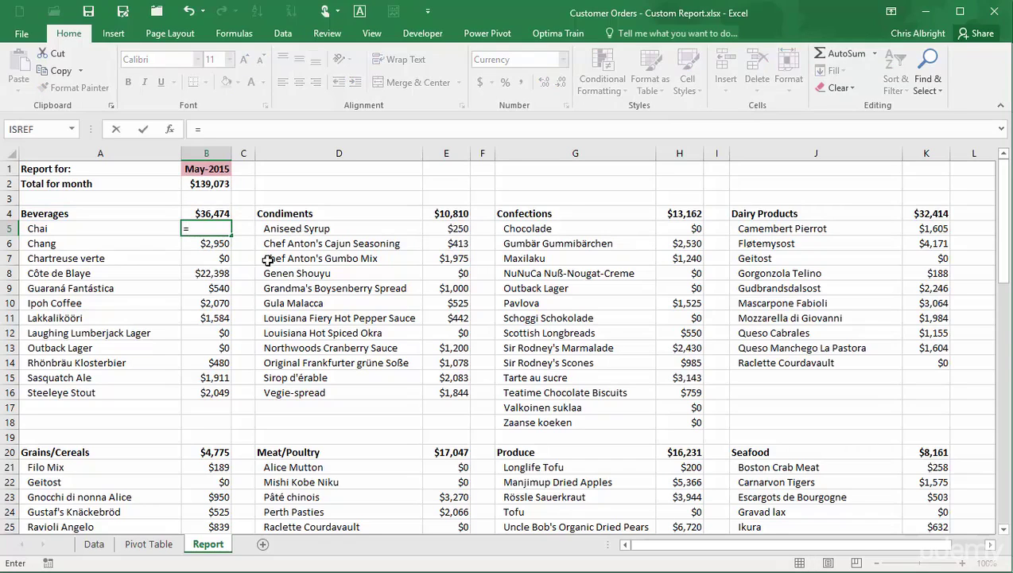
{"action": "left_click", "coordinate": [167, 544]}
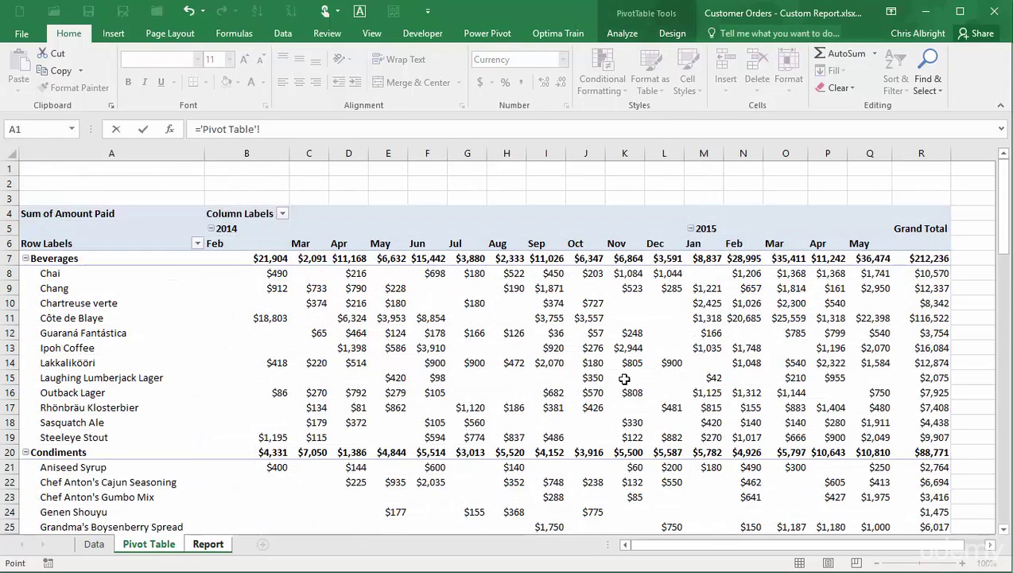
{"action": "left_click", "coordinate": [871, 273]}
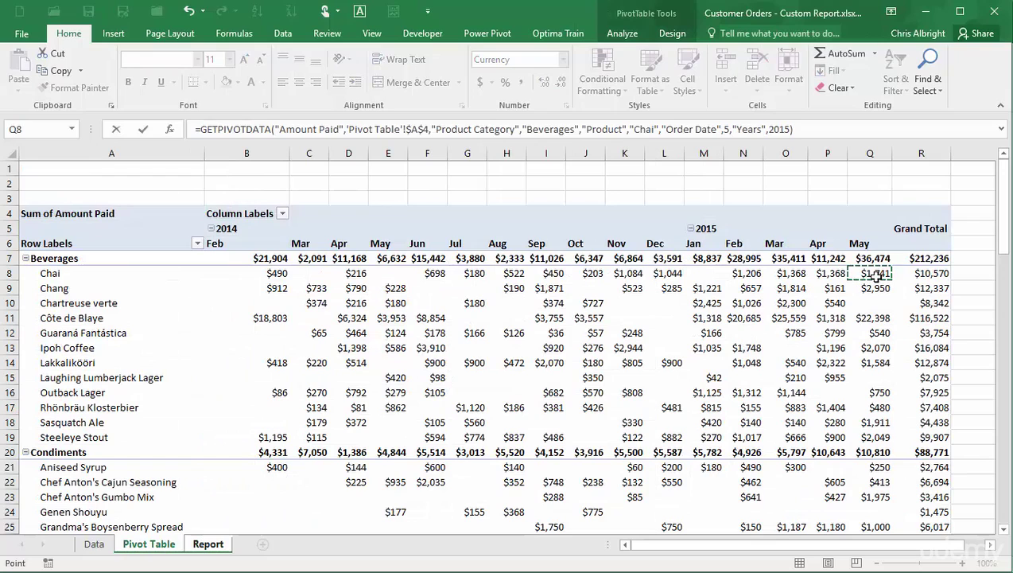
{"action": "key", "text": "Return"}
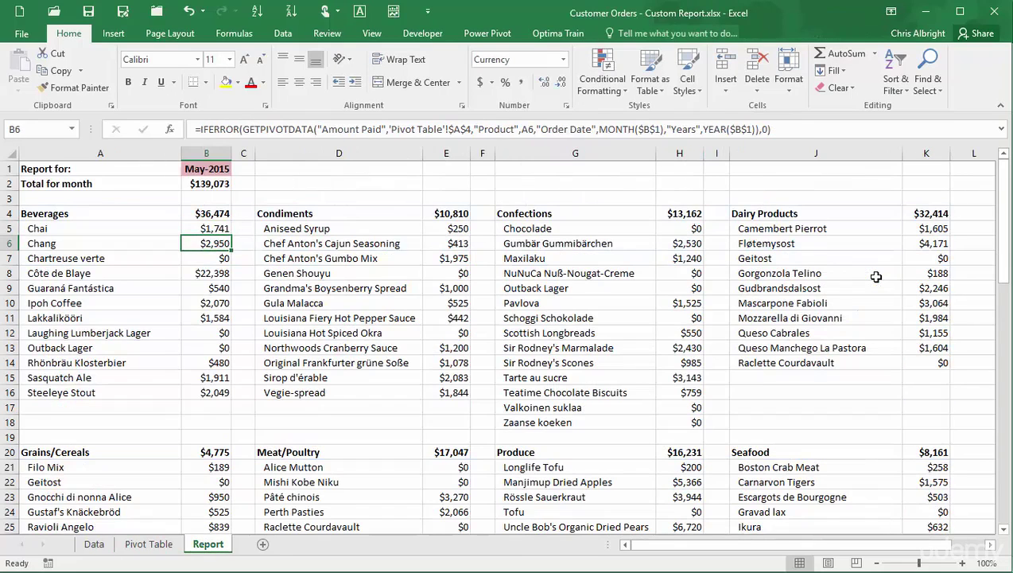
Step: In B5's formula, remove the "Product Category","Beverages" pair and replace the fixed "Chai" item with a reference to A5
{"action": "double_click", "coordinate": [206, 229]}
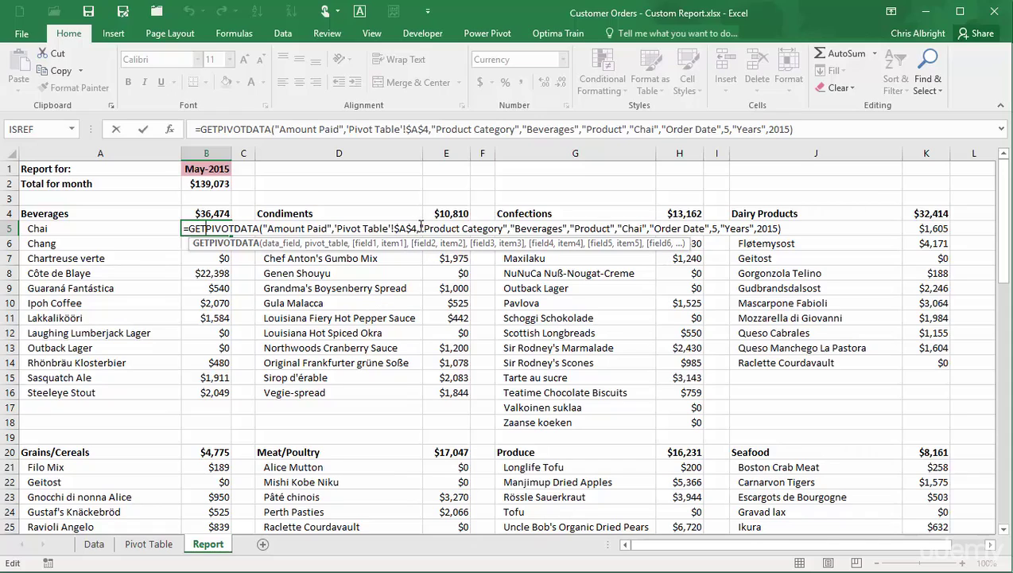
{"action": "left_click_drag", "start_coordinate": [428, 229], "coordinate": [569, 228]}
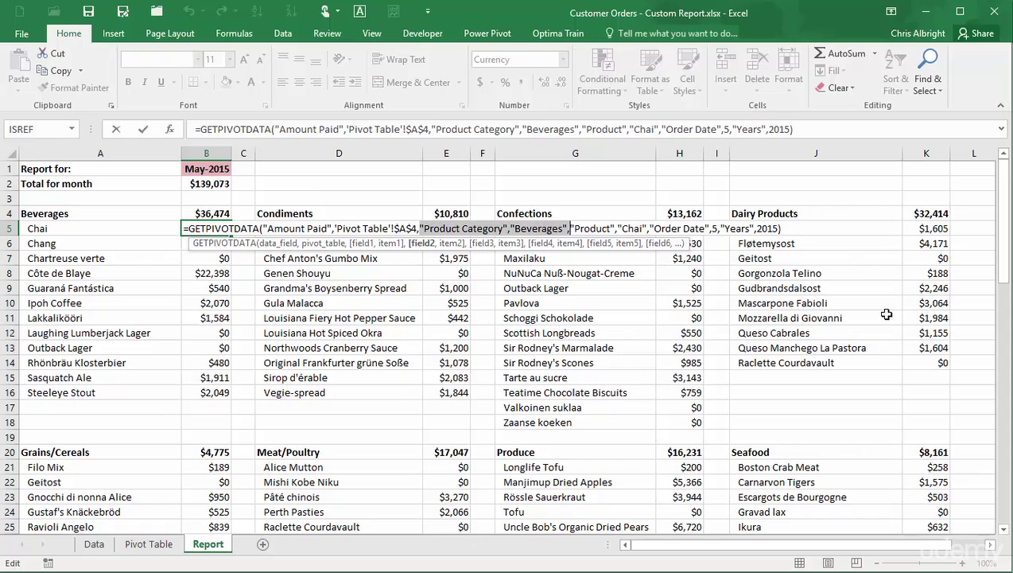
{"action": "key", "text": "Delete"}
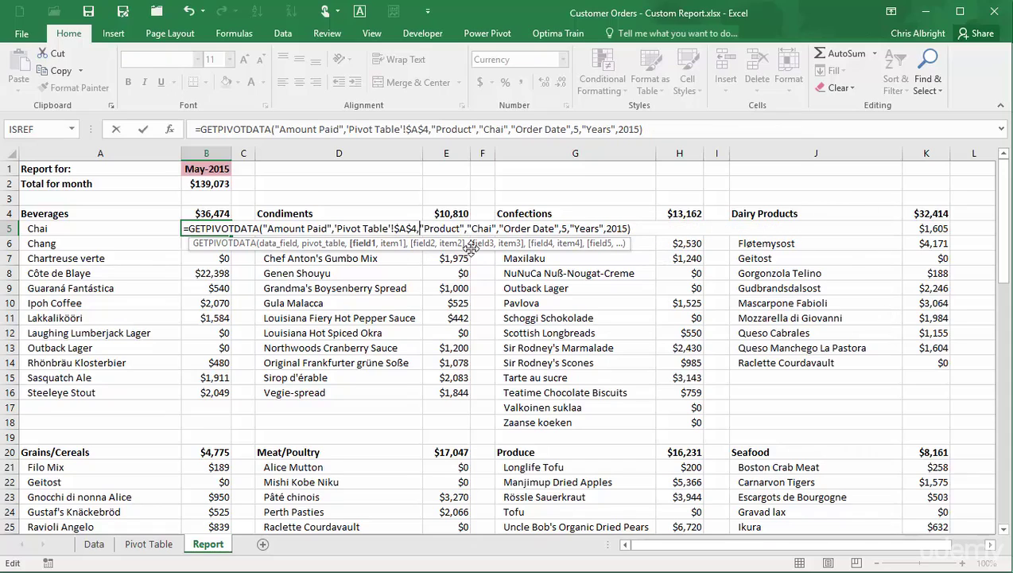
{"action": "left_click_drag", "start_coordinate": [468, 228], "coordinate": [498, 228]}
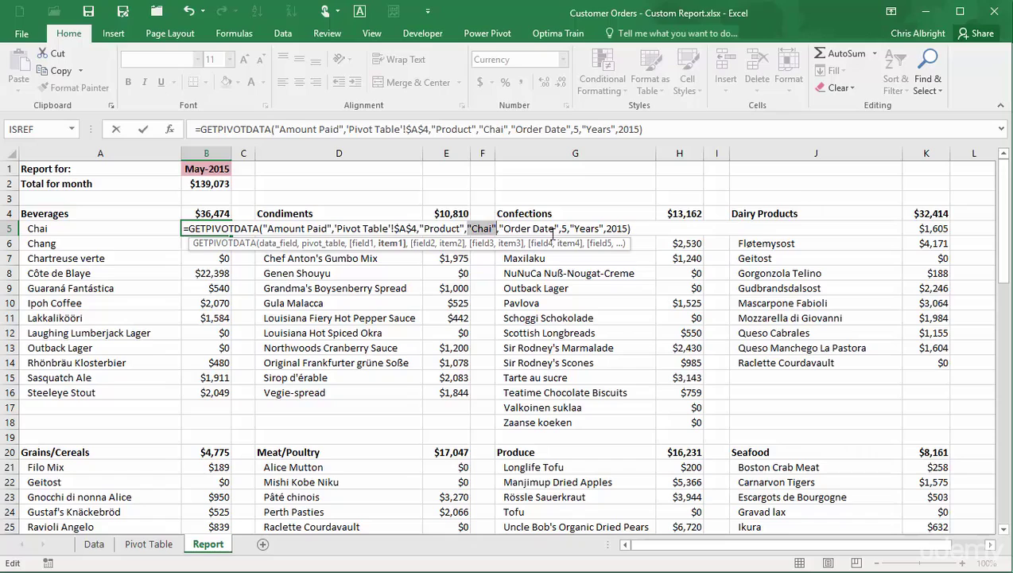
{"action": "left_click", "coordinate": [55, 226]}
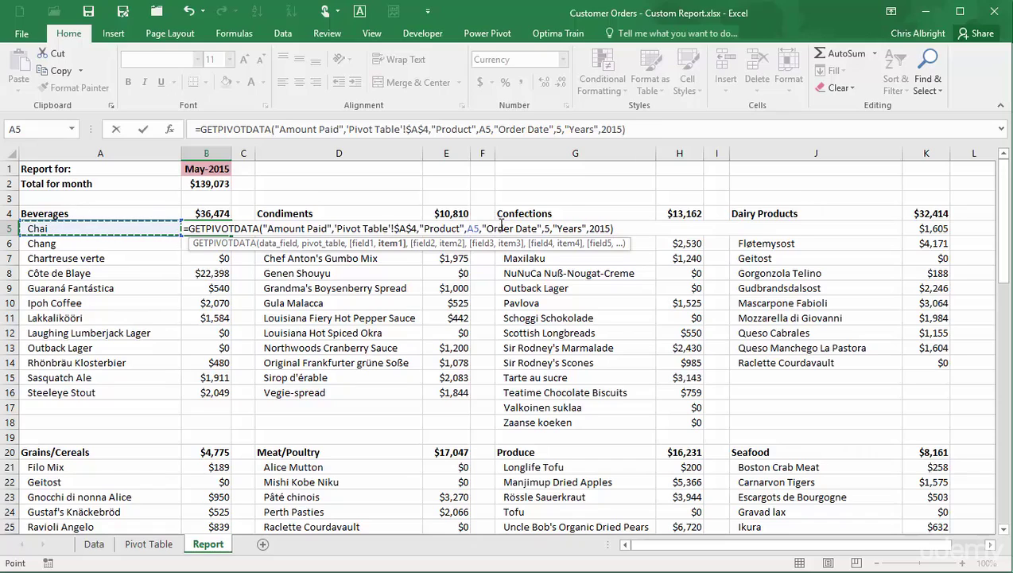
Step: In B5's formula, replace the fixed Order Date month with MONTH($B$1)
{"action": "double_click", "coordinate": [548, 228]}
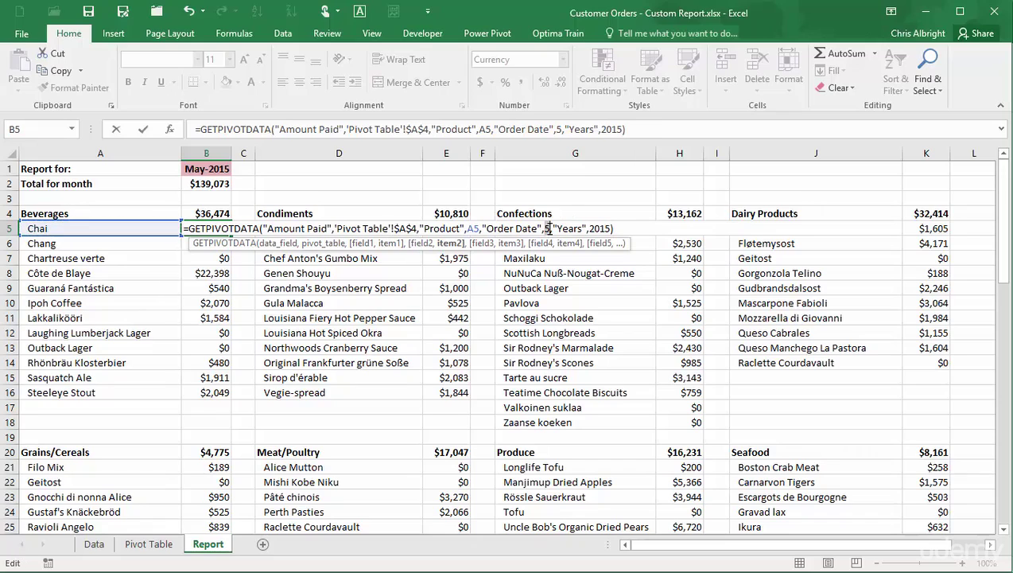
{"action": "type", "text": "month("}
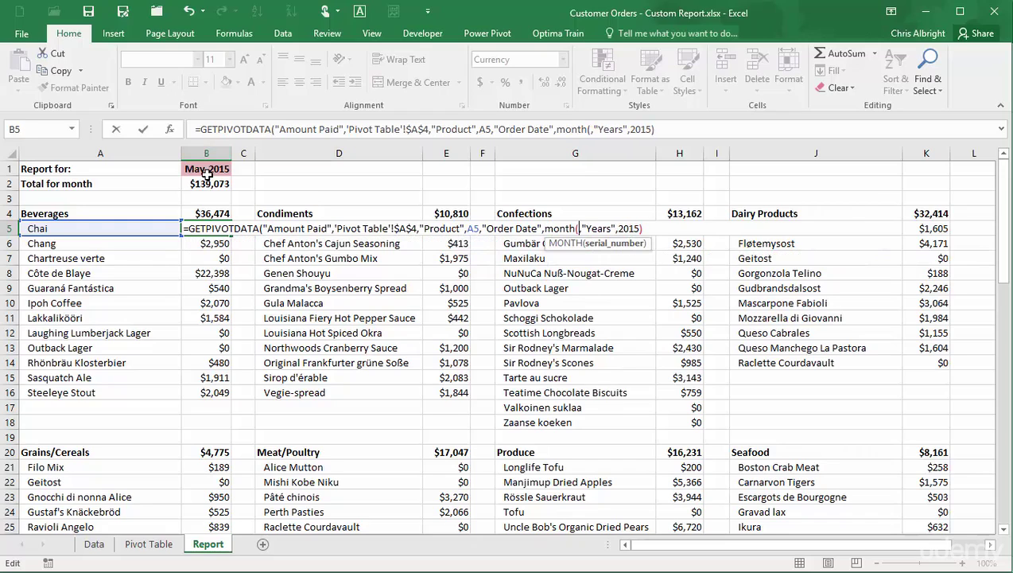
{"action": "left_click", "coordinate": [206, 171]}
{"action": "key", "text": "F4"}
{"action": "left_click", "coordinate": [604, 229]}
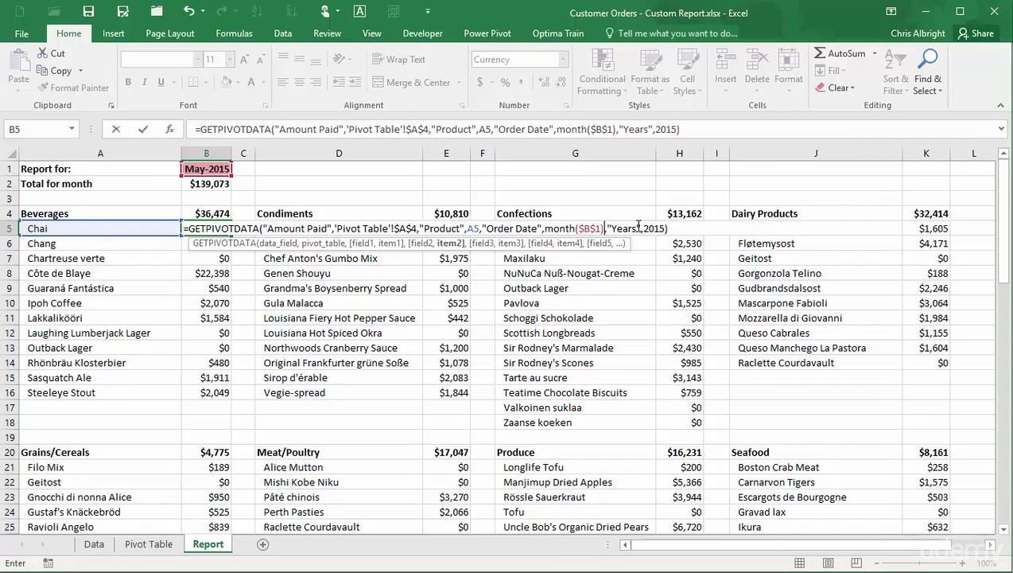
Step: Replace the fixed year in B5's formula with YEAR($B$1) and enter the formula
{"action": "left_click_drag", "start_coordinate": [643, 229], "coordinate": [665, 227]}
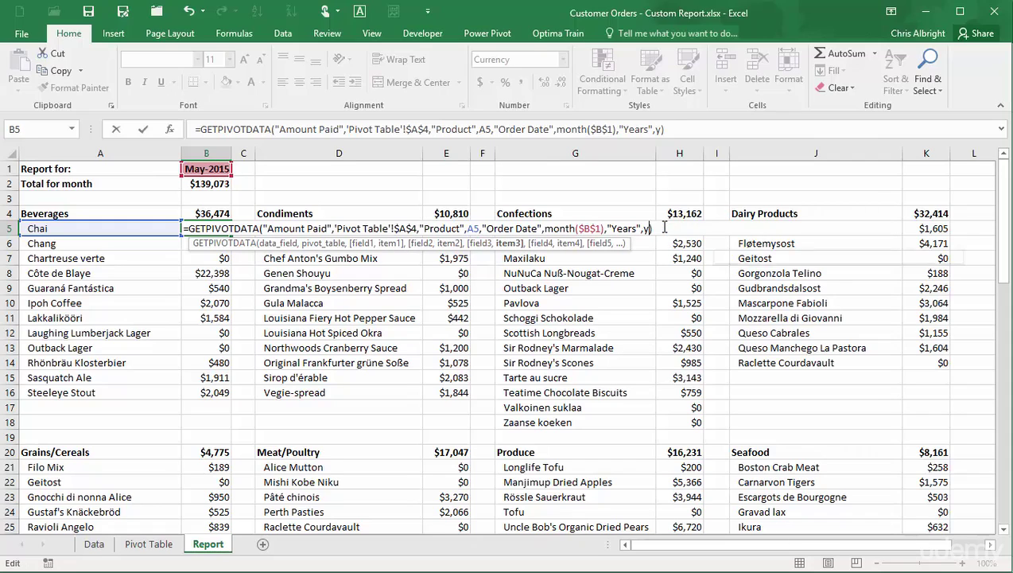
{"action": "type", "text": "year()"}
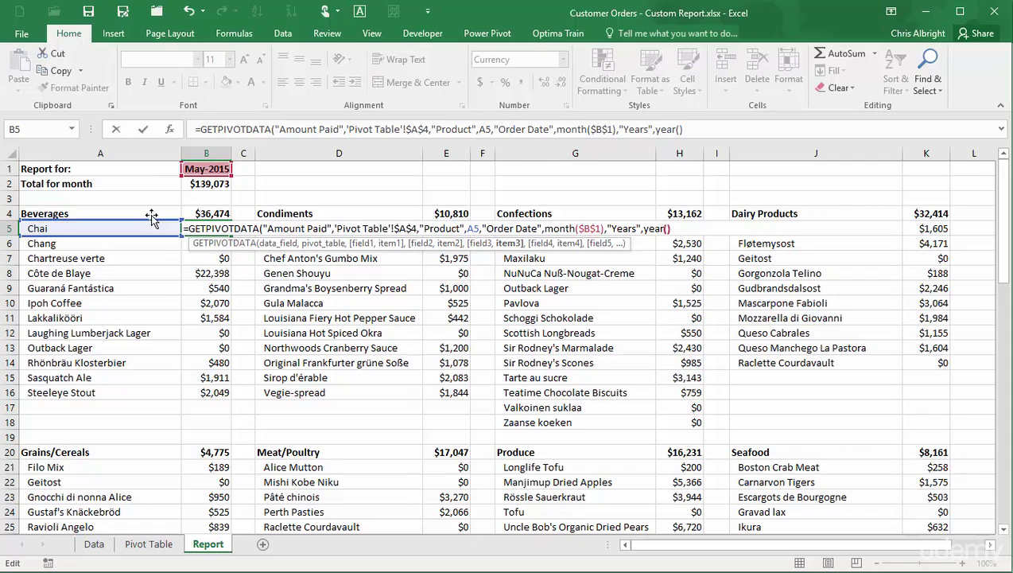
{"action": "left_click", "coordinate": [205, 169]}
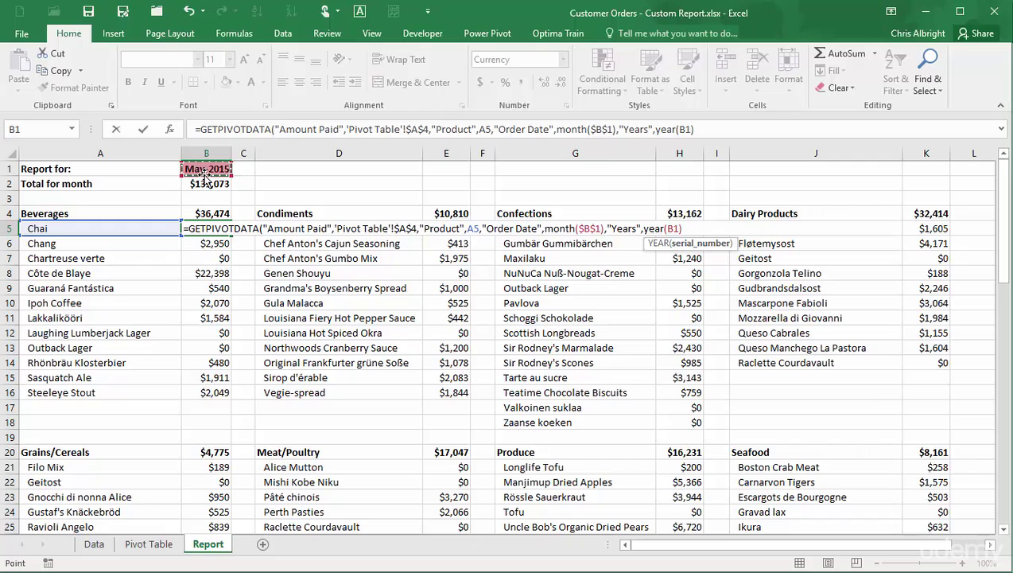
{"action": "key", "text": "F4"}
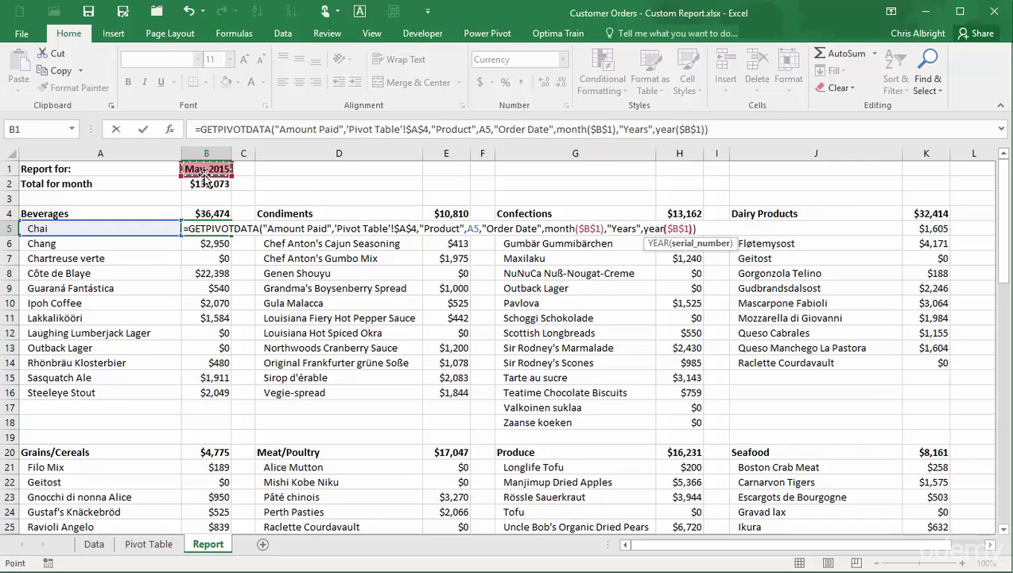
{"action": "type", "text": ")"}
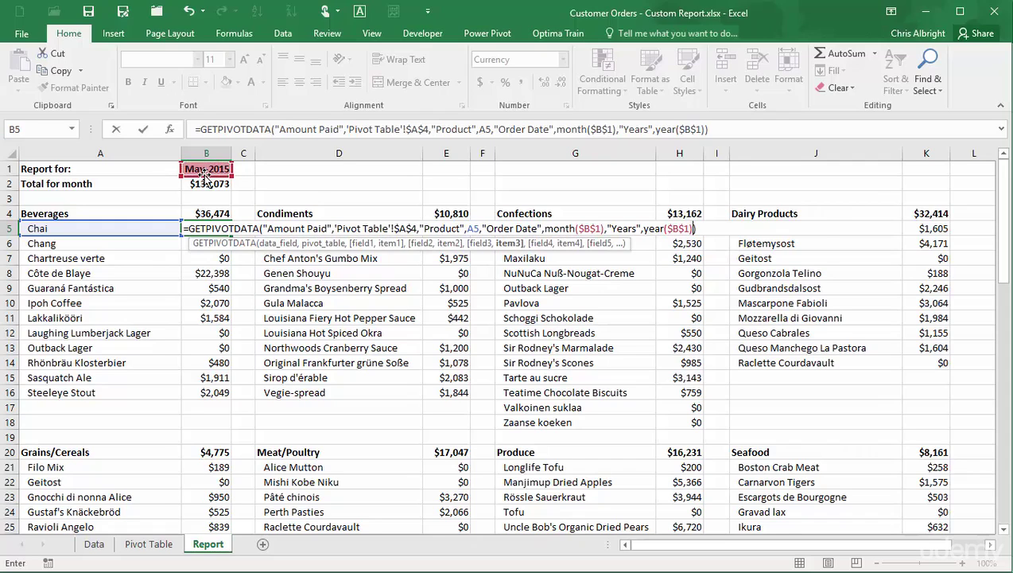
{"action": "key", "text": "Return"}
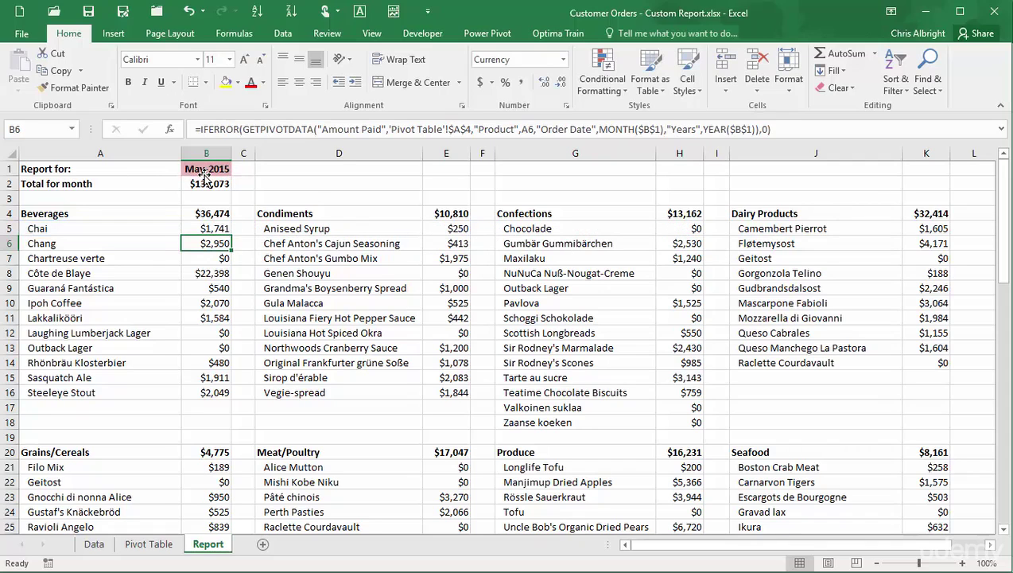
Step: Wrap B5's GETPIVOTDATA formula in IFERROR with 0 as the value returned on an error
{"action": "double_click", "coordinate": [195, 228]}
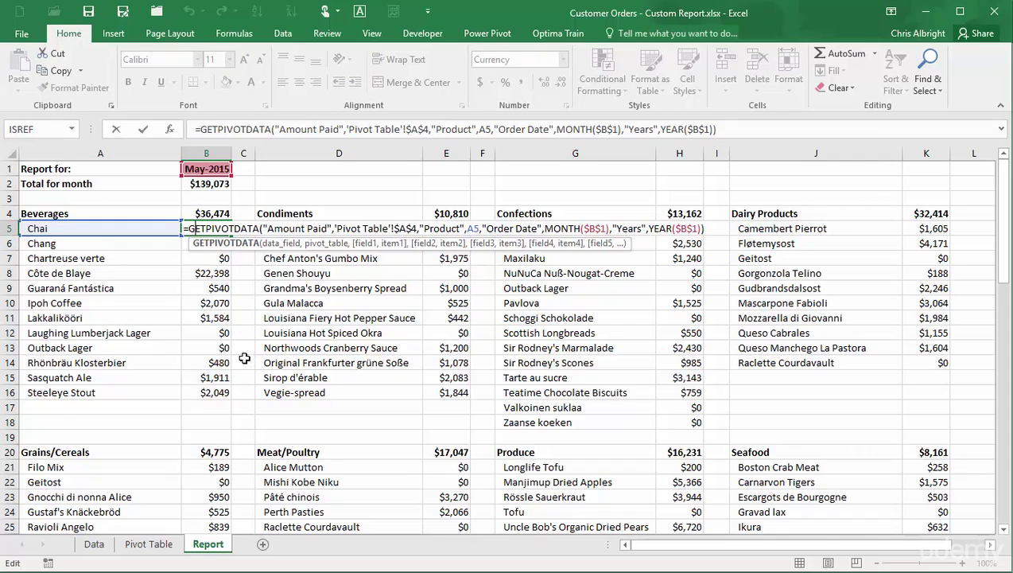
{"action": "left_click", "coordinate": [190, 229]}
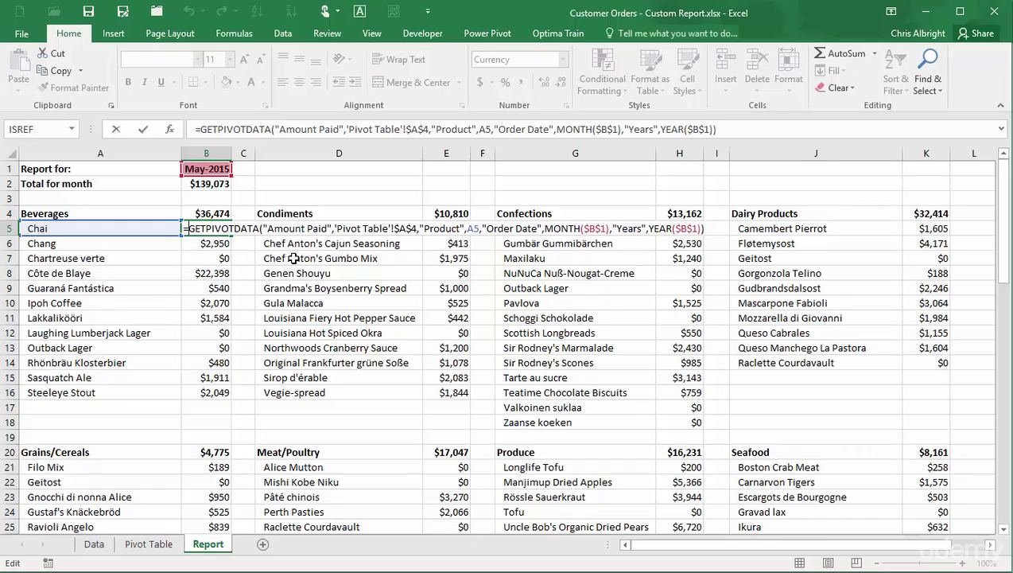
{"action": "type", "text": "iferror"}
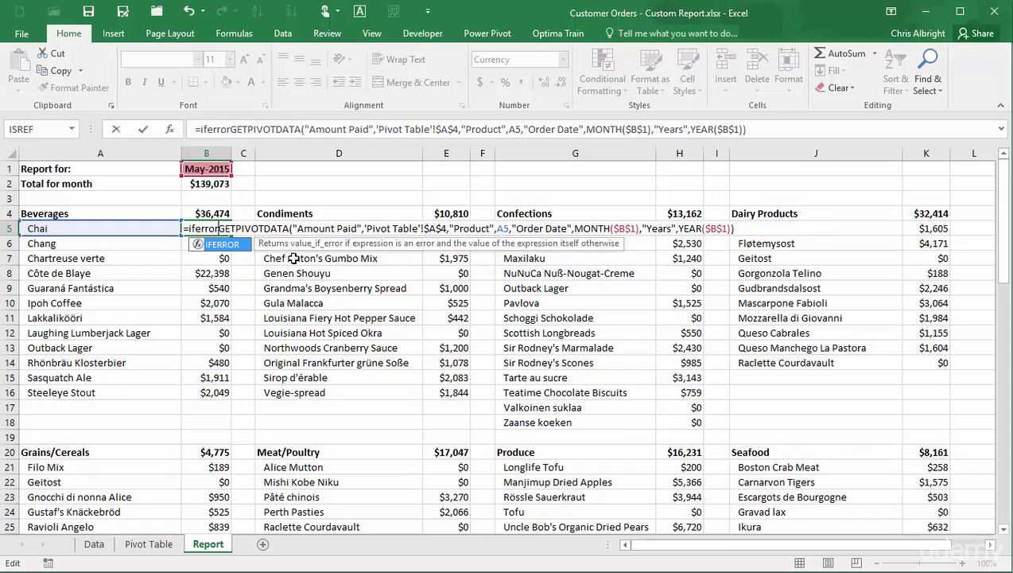
{"action": "type", "text": "("}
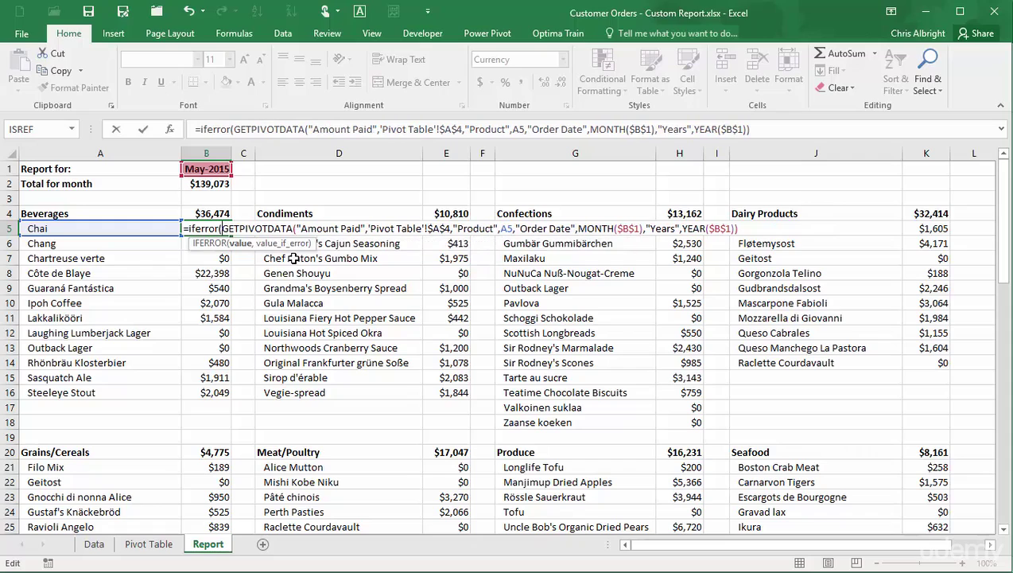
{"action": "left_click", "coordinate": [744, 228]}
{"action": "type", "text": ",0)"}
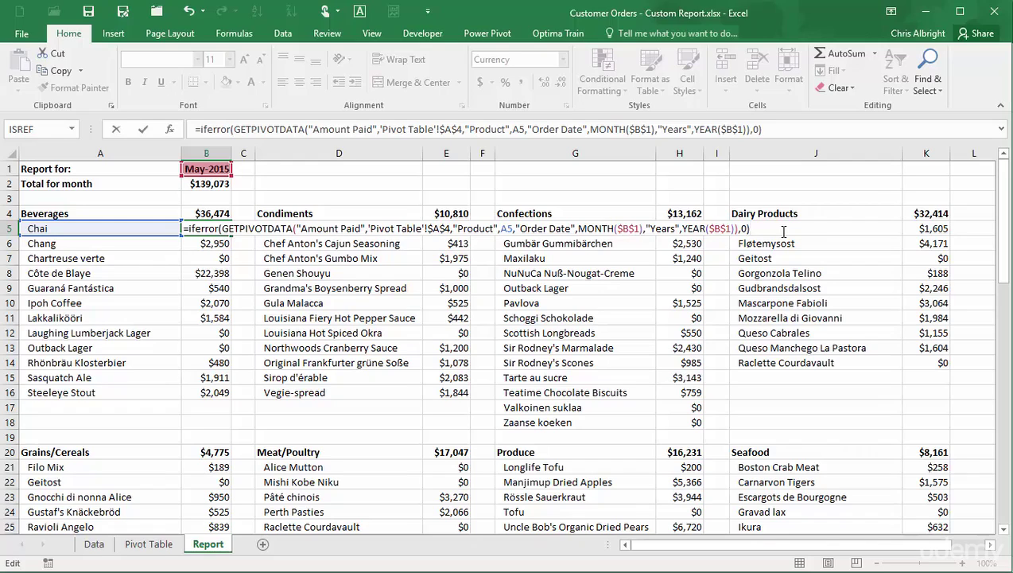
{"action": "key", "text": "Return"}
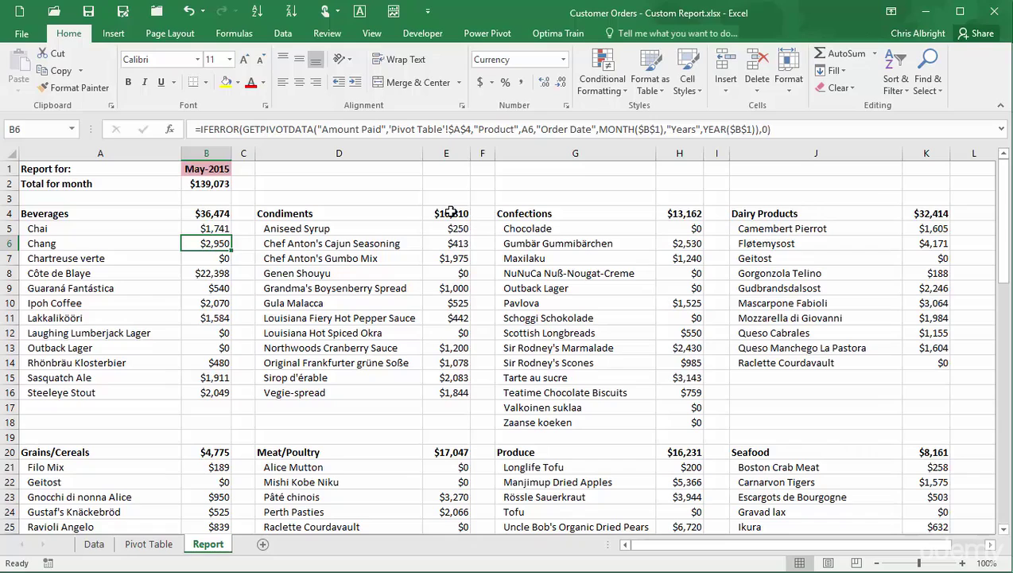
Step: Clear the Condiments amounts in E4:E16 and copy the Beverages total formula from B4 to E4
{"action": "left_click_drag", "start_coordinate": [450, 212], "coordinate": [448, 391]}
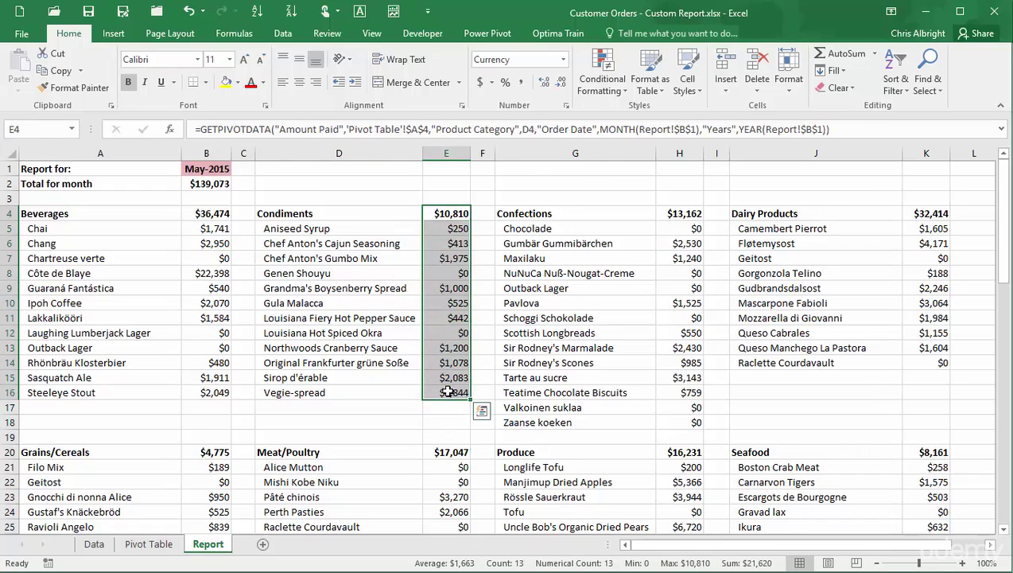
{"action": "key", "text": "Delete"}
{"action": "left_click", "coordinate": [205, 215]}
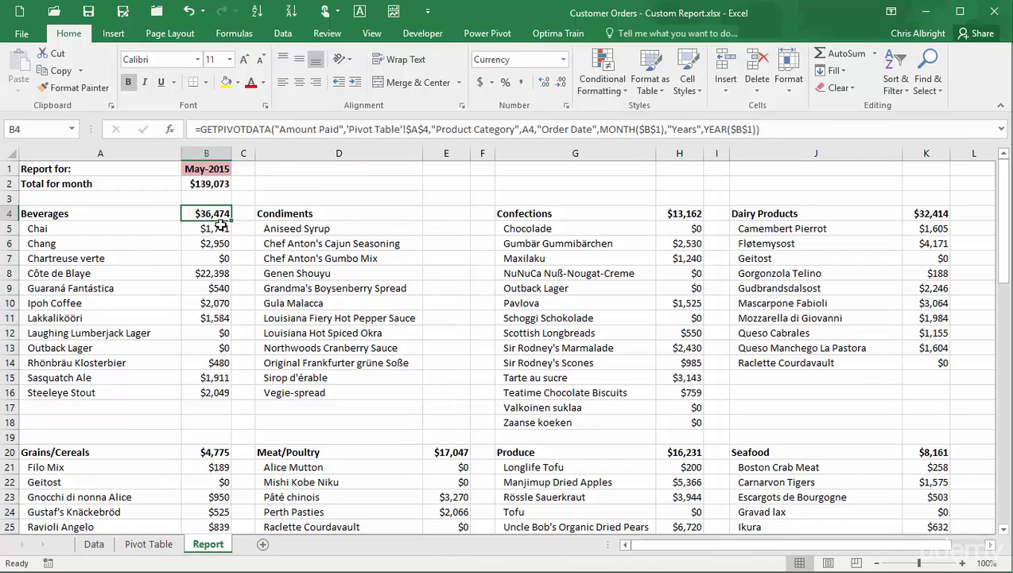
{"action": "key", "text": "ctrl+c"}
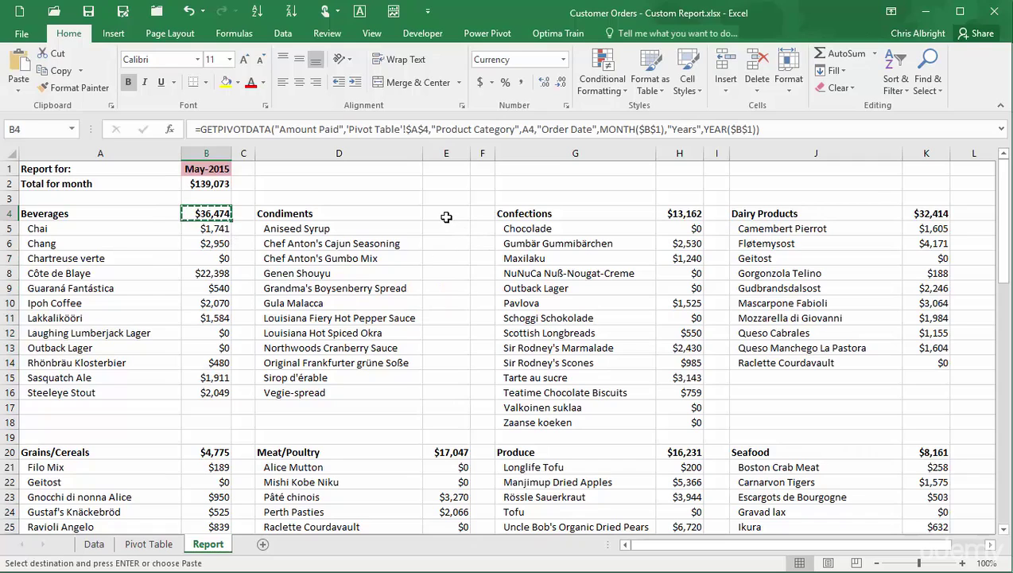
{"action": "left_click", "coordinate": [446, 217]}
{"action": "key", "text": "ctrl+v"}
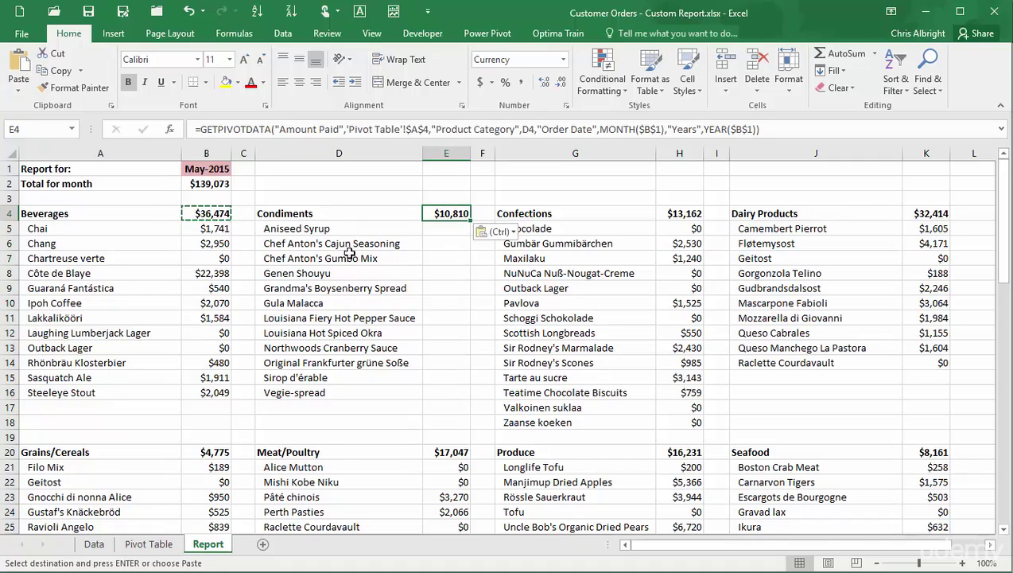
Step: Copy the product formula from B5 to the Condiments product amounts in E5:E16 and end copy mode with A1 selected
{"action": "left_click", "coordinate": [207, 231]}
{"action": "key", "text": "ctrl+c"}
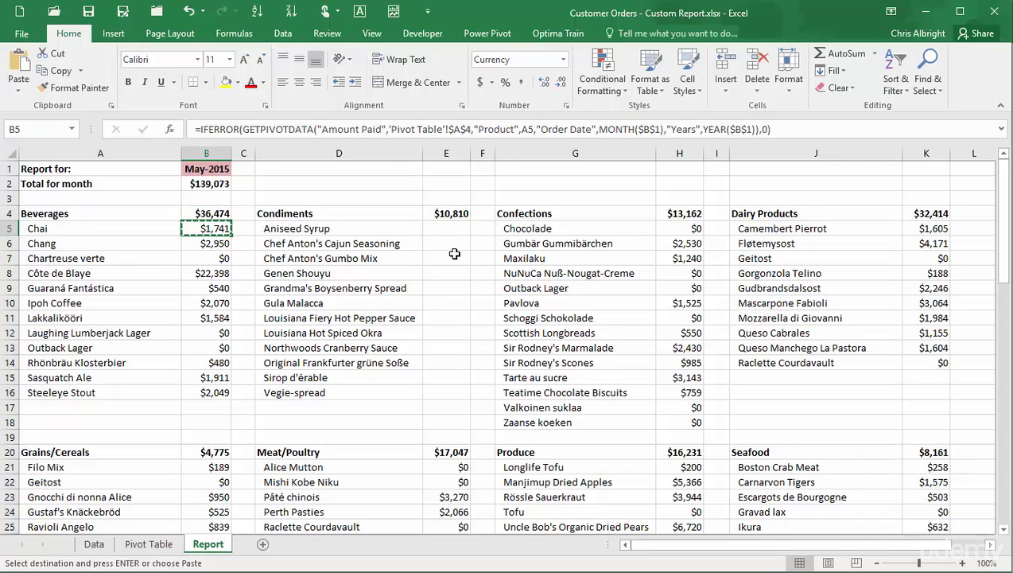
{"action": "left_click_drag", "start_coordinate": [450, 229], "coordinate": [448, 394]}
{"action": "key", "text": "ctrl+v"}
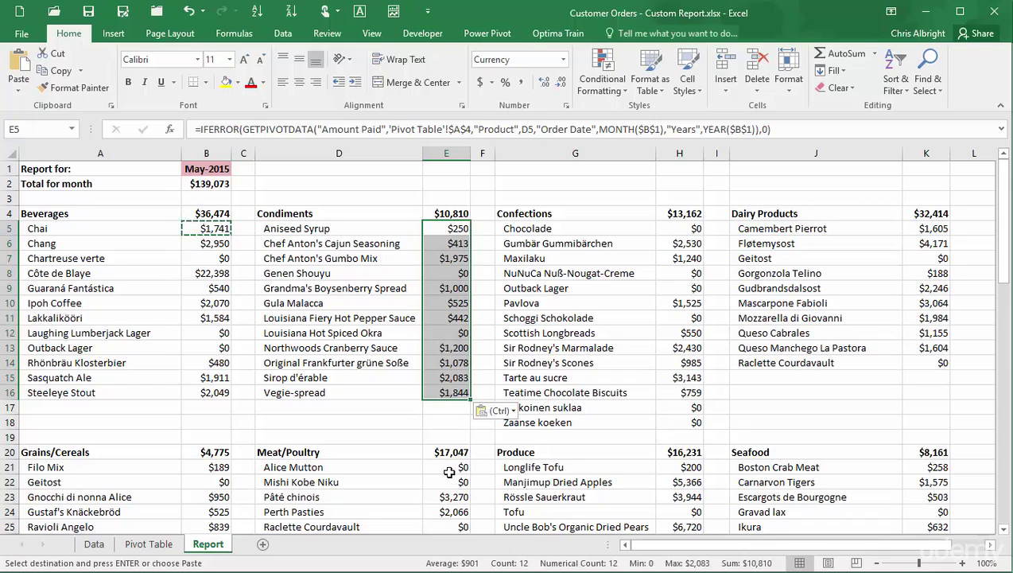
{"action": "left_click", "coordinate": [46, 171]}
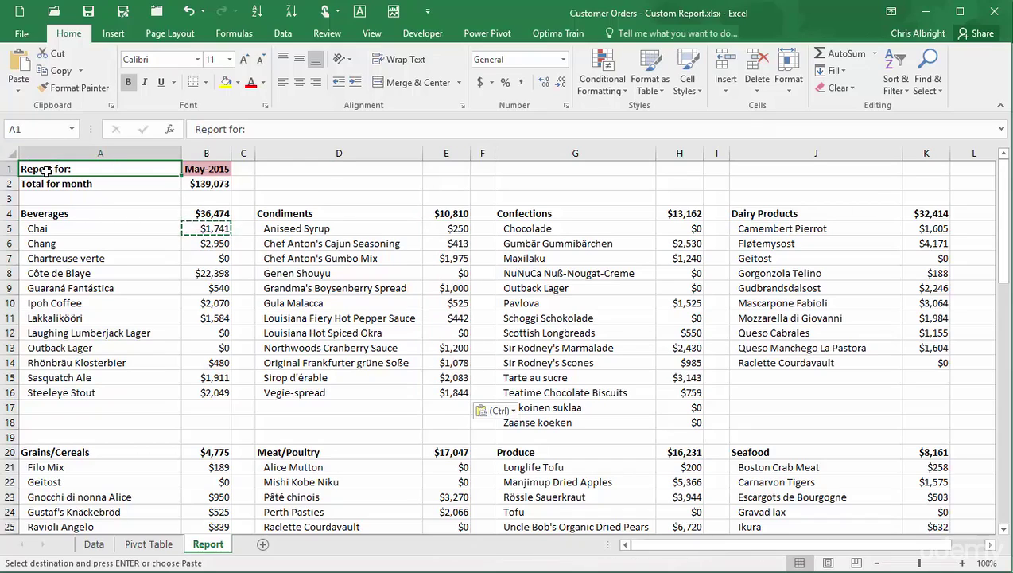
{"action": "key", "text": "Escape"}
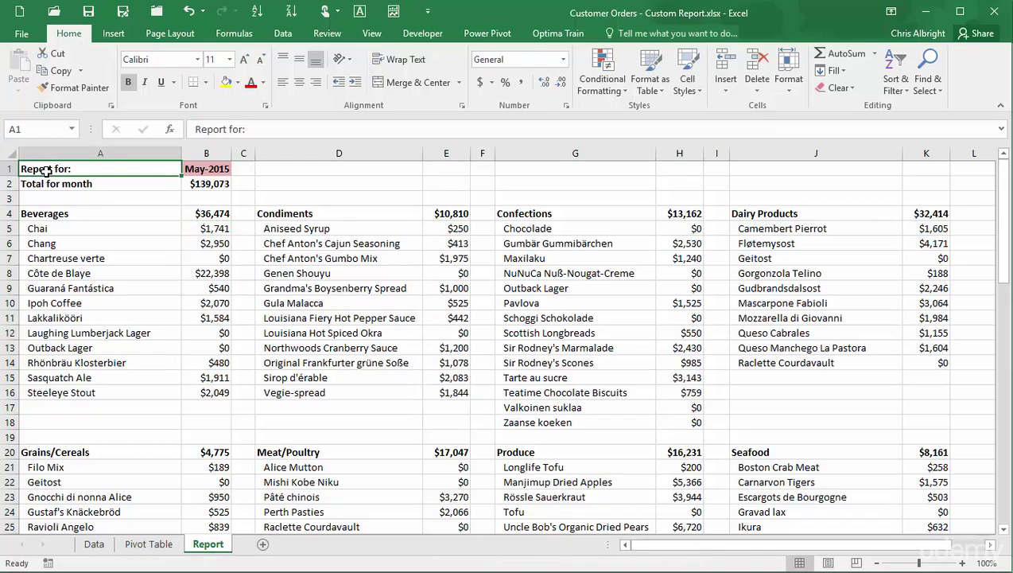